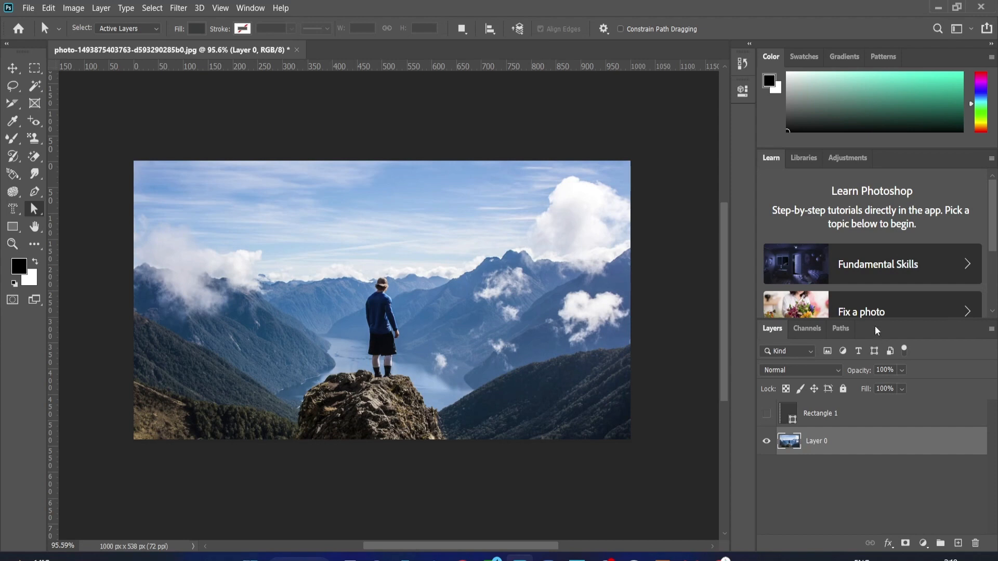
- Draw a rectangle shape about 216 by 248 px on the left half of the photo
{"action": "right_click", "coordinate": [44, 215]}
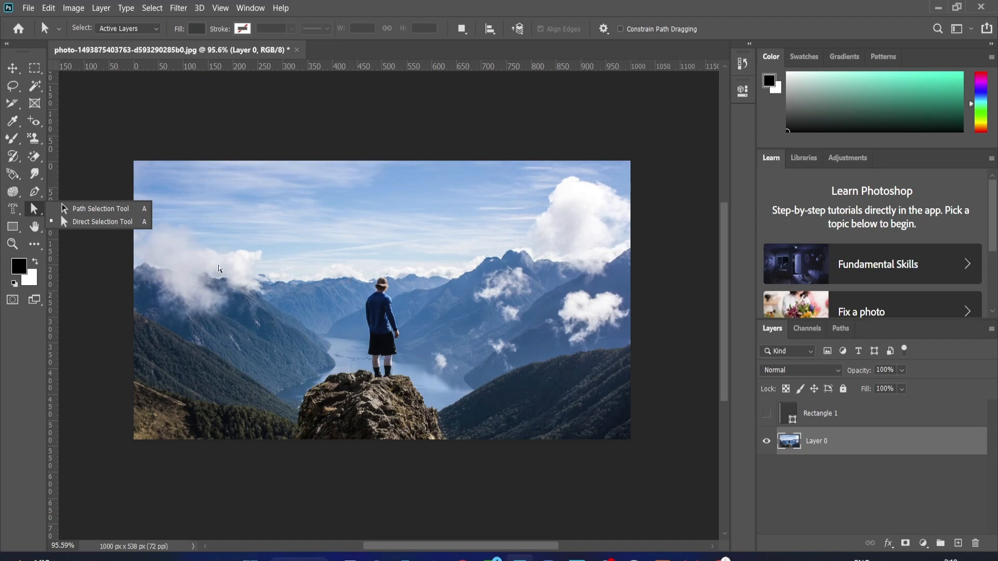
{"action": "left_click", "coordinate": [12, 227]}
{"action": "left_click", "coordinate": [70, 225]}
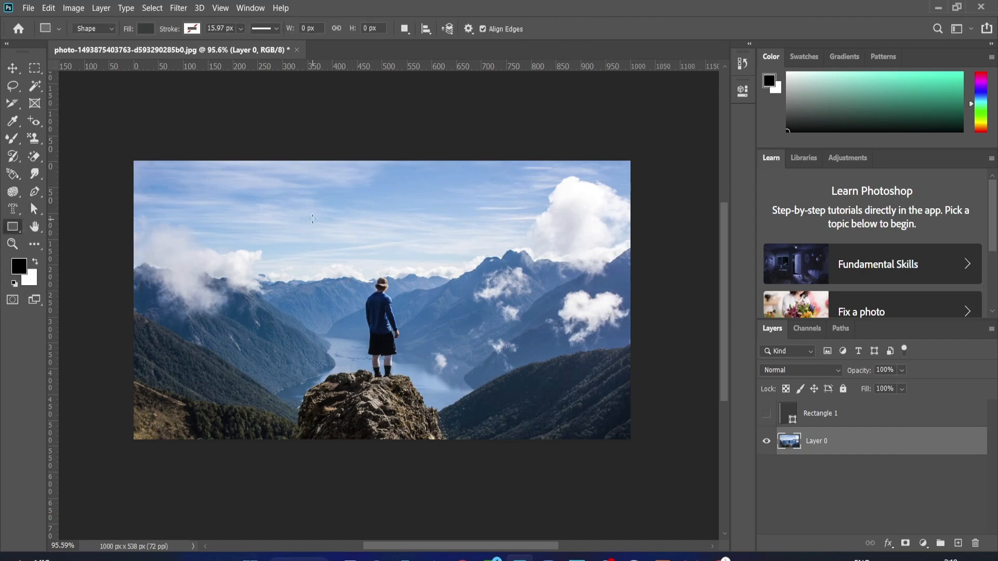
{"action": "left_click_drag", "start_coordinate": [207, 216], "coordinate": [314, 344]}
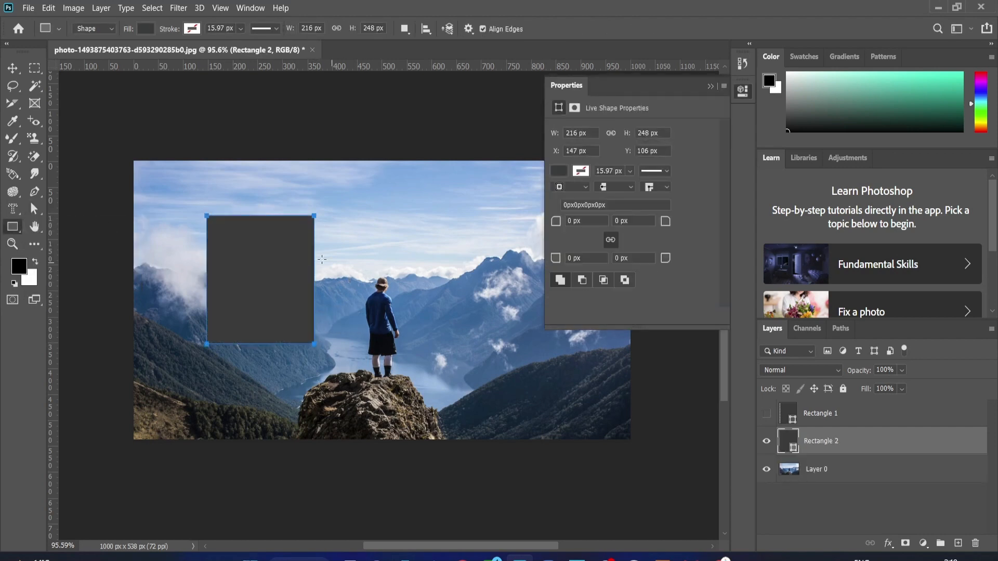
{"action": "left_click", "coordinate": [710, 86]}
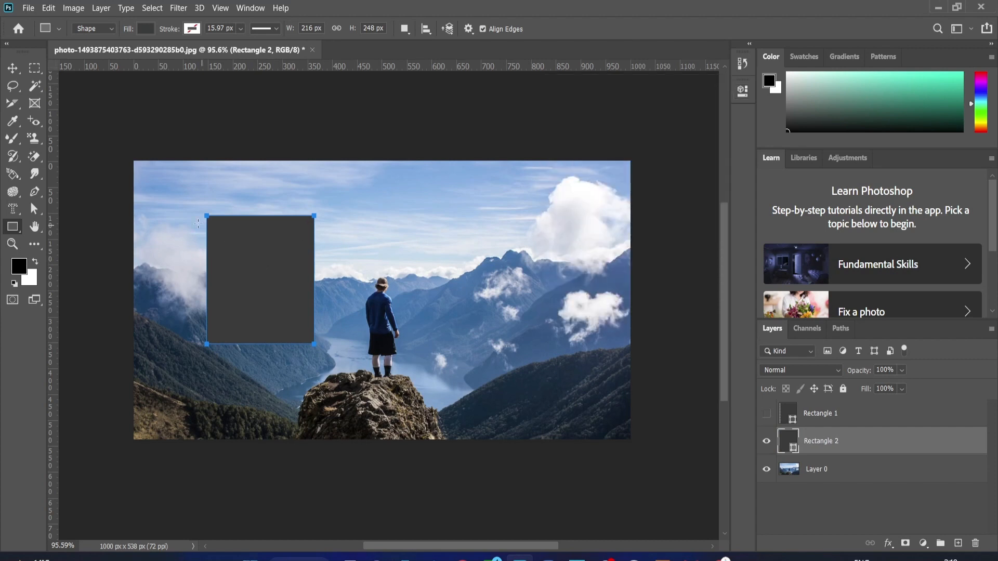
- Move the rectangle across the photo with the Path Selection tool, leaving it near the photo's left edge
{"action": "left_click", "coordinate": [37, 209]}
{"action": "left_click", "coordinate": [85, 209]}
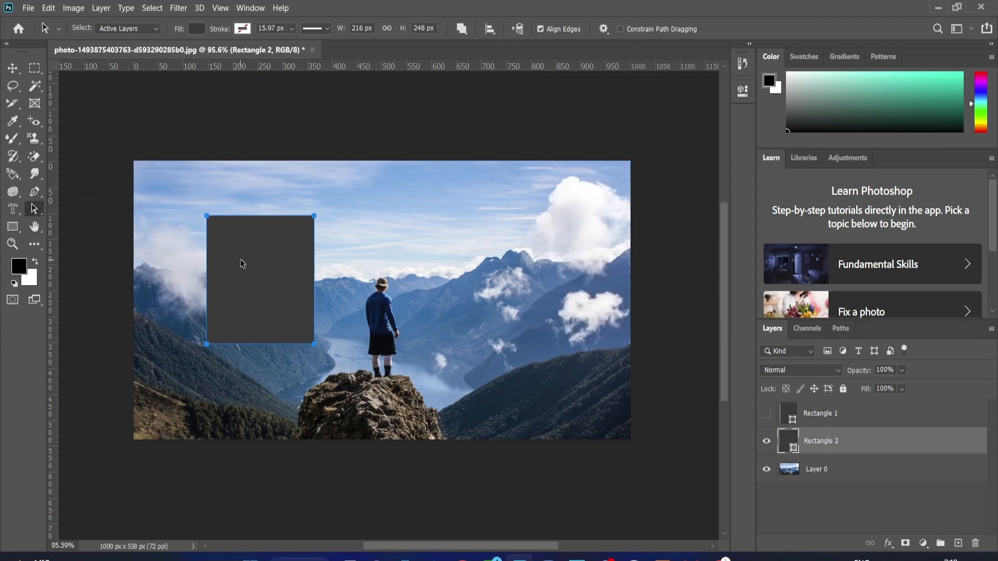
{"action": "left_click_drag", "start_coordinate": [240, 260], "coordinate": [261, 270]}
{"action": "left_click_drag", "start_coordinate": [250, 266], "coordinate": [508, 315]}
{"action": "left_click_drag", "start_coordinate": [507, 315], "coordinate": [244, 275]}
- Pull the rectangle's lower-right anchor inward with Direct Selection, accepting conversion to a regular path, and move the shape up and right
{"action": "right_click", "coordinate": [39, 208]}
{"action": "right_click", "coordinate": [33, 208]}
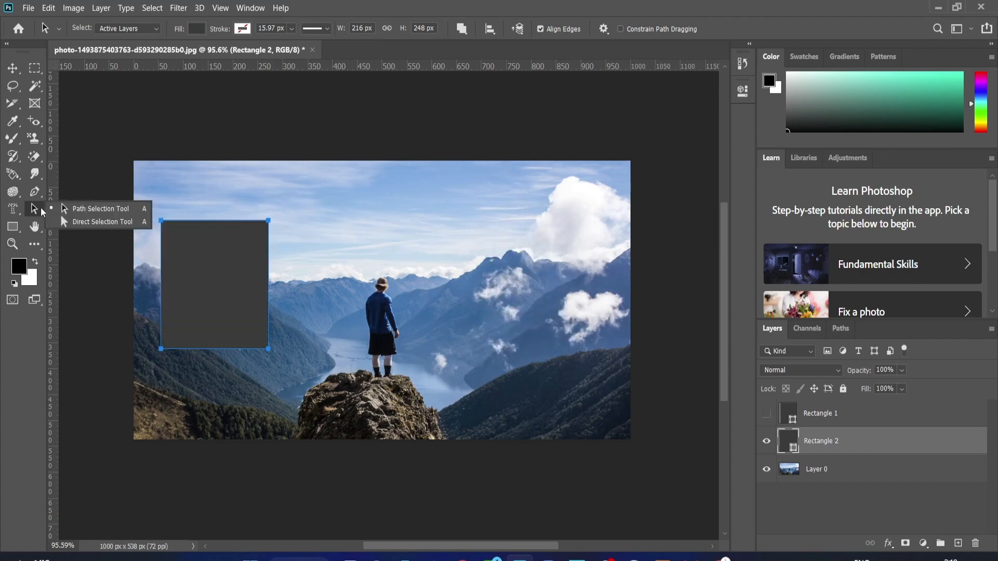
{"action": "left_click", "coordinate": [90, 221]}
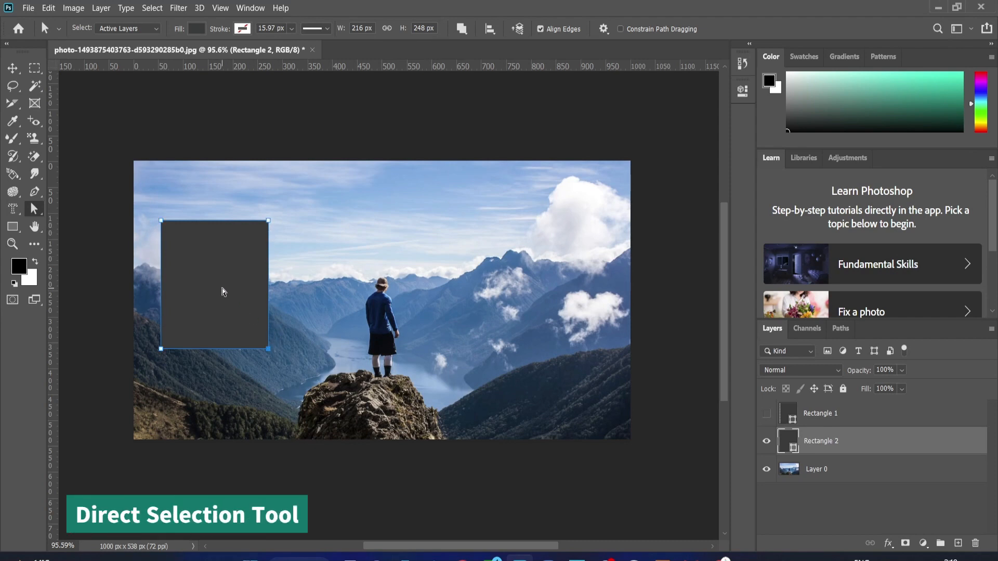
{"action": "left_click_drag", "start_coordinate": [268, 349], "coordinate": [209, 266]}
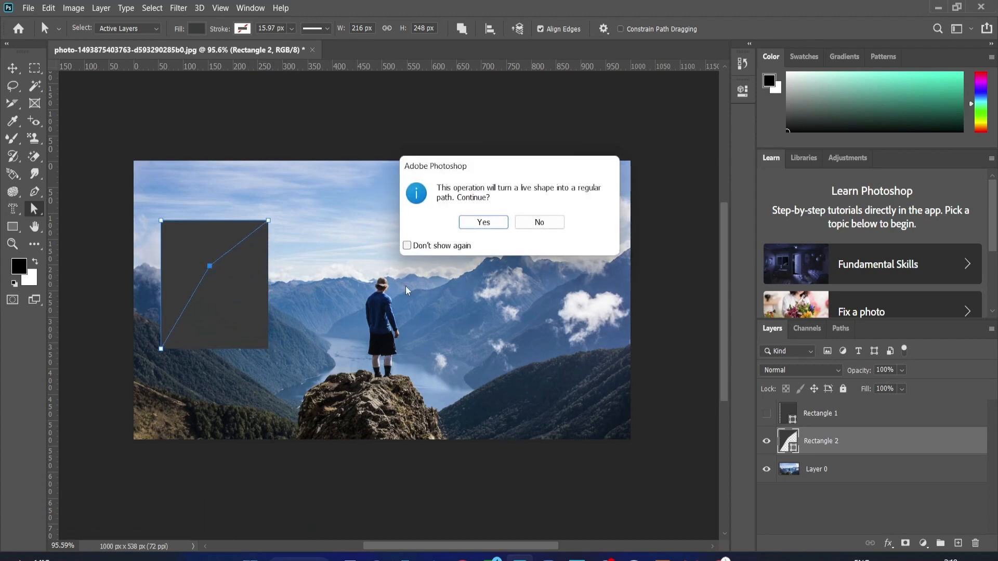
{"action": "left_click", "coordinate": [475, 225]}
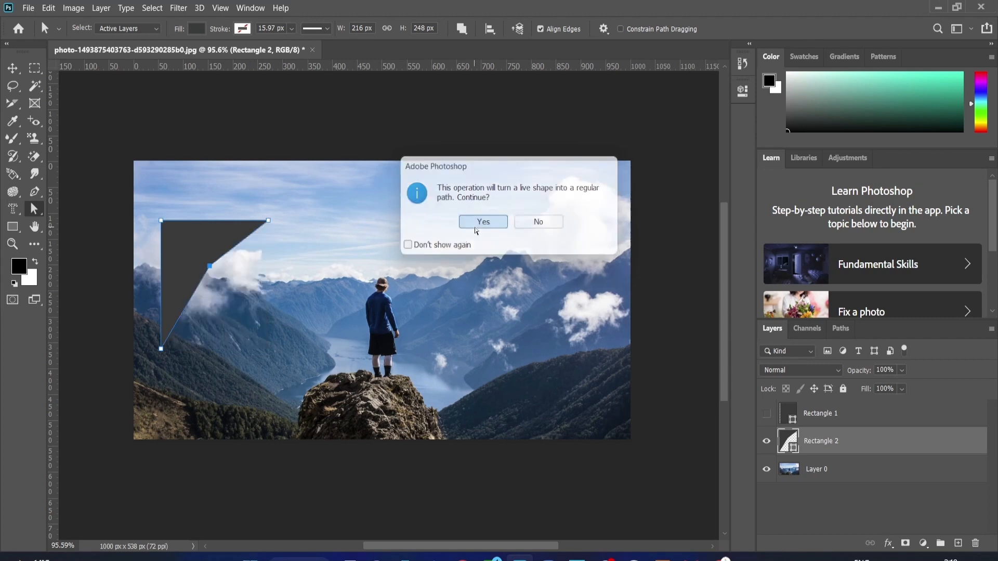
{"action": "left_click", "coordinate": [240, 300]}
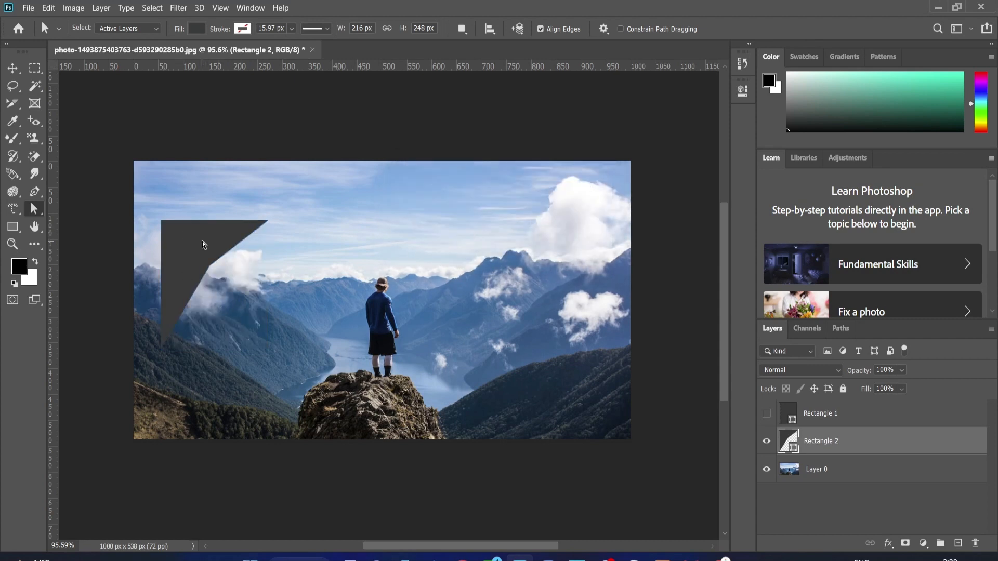
{"action": "left_click", "coordinate": [13, 68]}
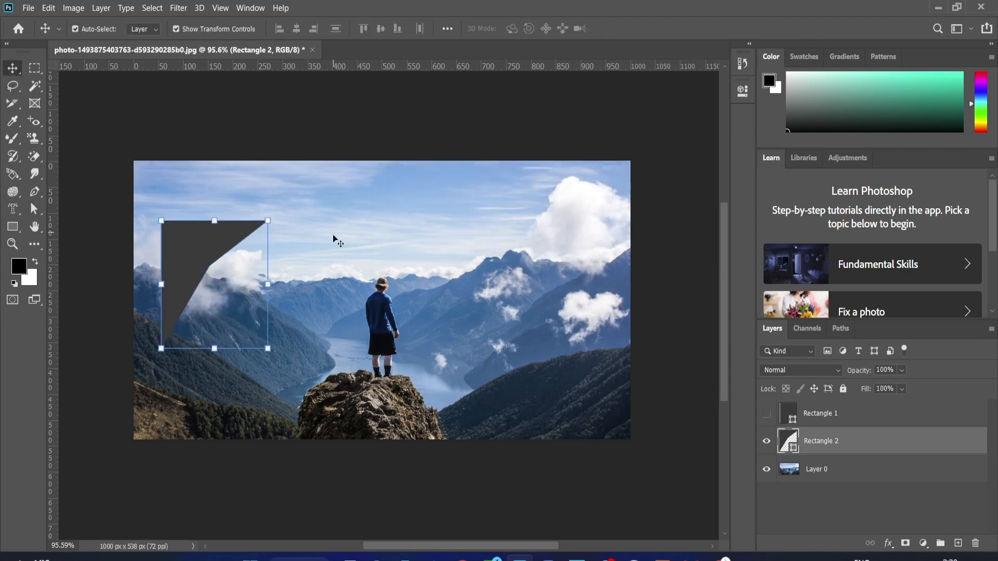
{"action": "left_click_drag", "start_coordinate": [228, 237], "coordinate": [314, 211]}
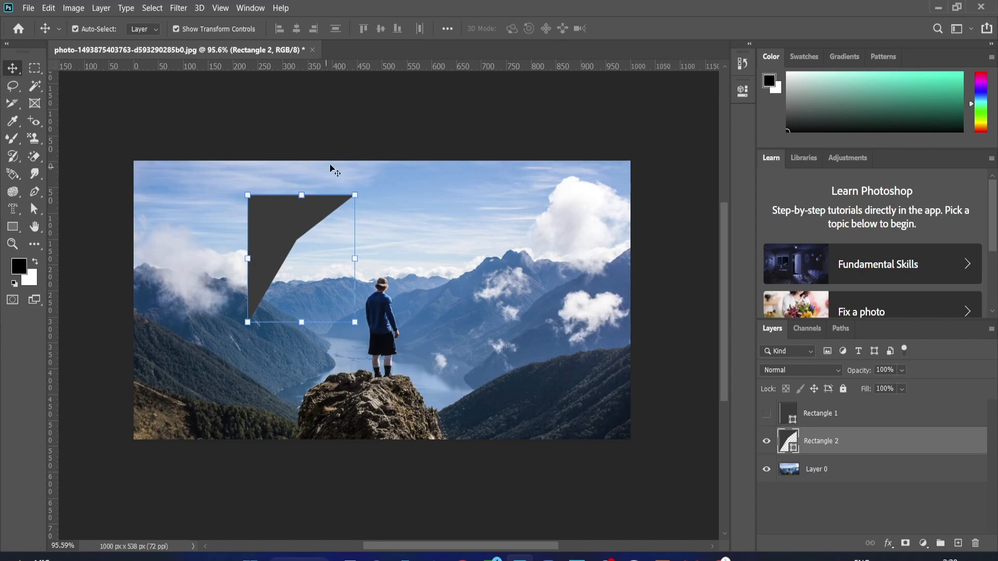
- Reshape the path by pulling its upper-left anchor up and right and its inner anchor slightly down, and move the shape back left
{"action": "right_click", "coordinate": [34, 209]}
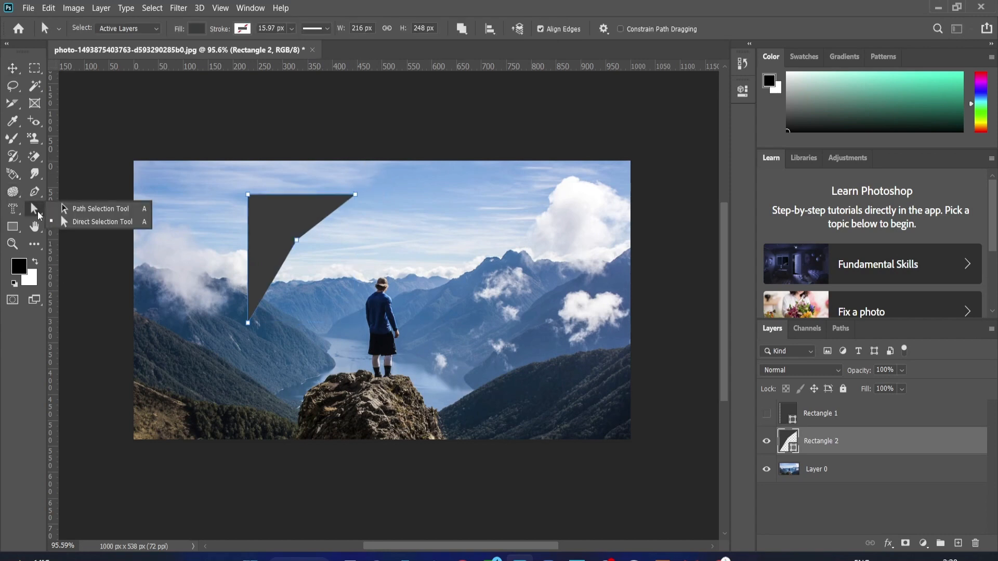
{"action": "left_click", "coordinate": [89, 221]}
{"action": "left_click_drag", "start_coordinate": [248, 197], "coordinate": [300, 167]}
{"action": "left_click_drag", "start_coordinate": [300, 246], "coordinate": [308, 256]}
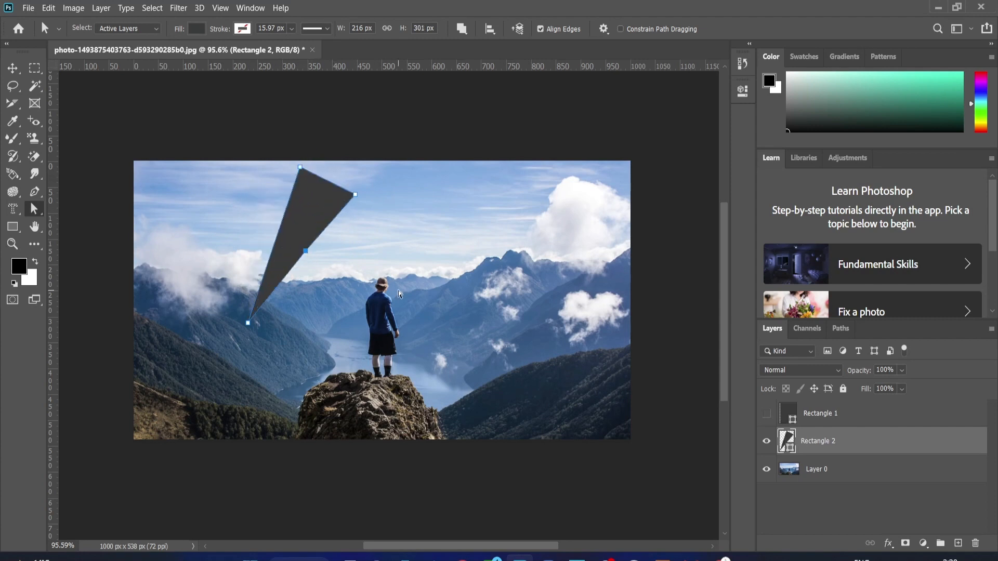
{"action": "key", "text": "v"}
{"action": "left_click_drag", "start_coordinate": [280, 194], "coordinate": [220, 211]}
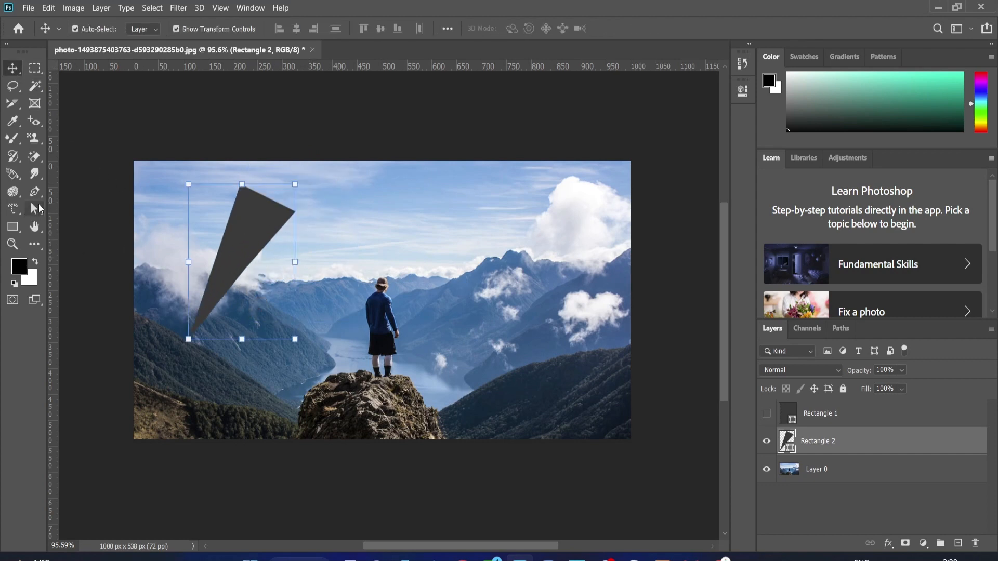
- Draw a rectangle about 89 by 71 px in the sky and a rounded rectangle about 108 by 70 px with 10 px radius beside it
{"action": "left_click", "coordinate": [13, 227]}
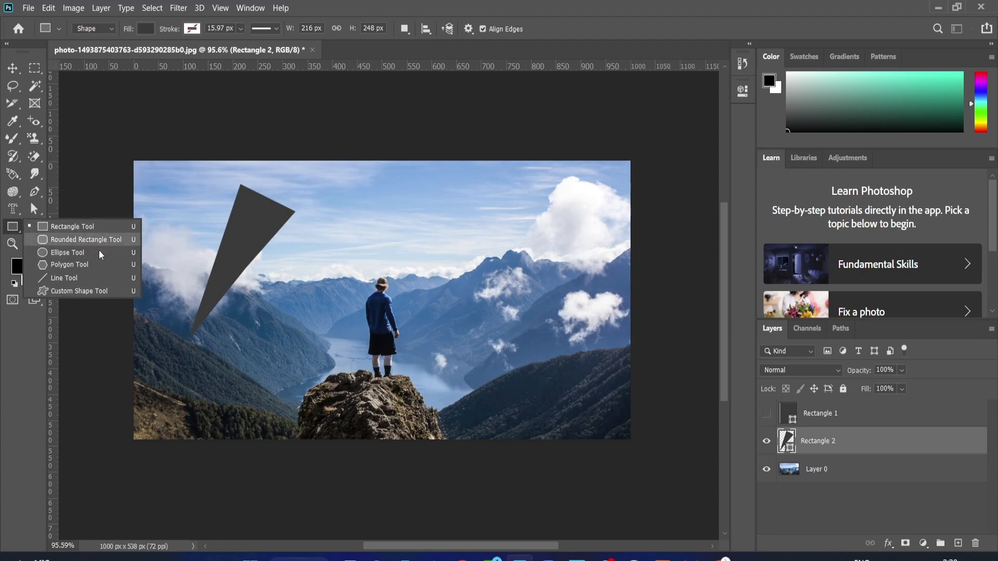
{"action": "left_click_drag", "start_coordinate": [366, 188], "coordinate": [411, 225]}
{"action": "right_click", "coordinate": [11, 229]}
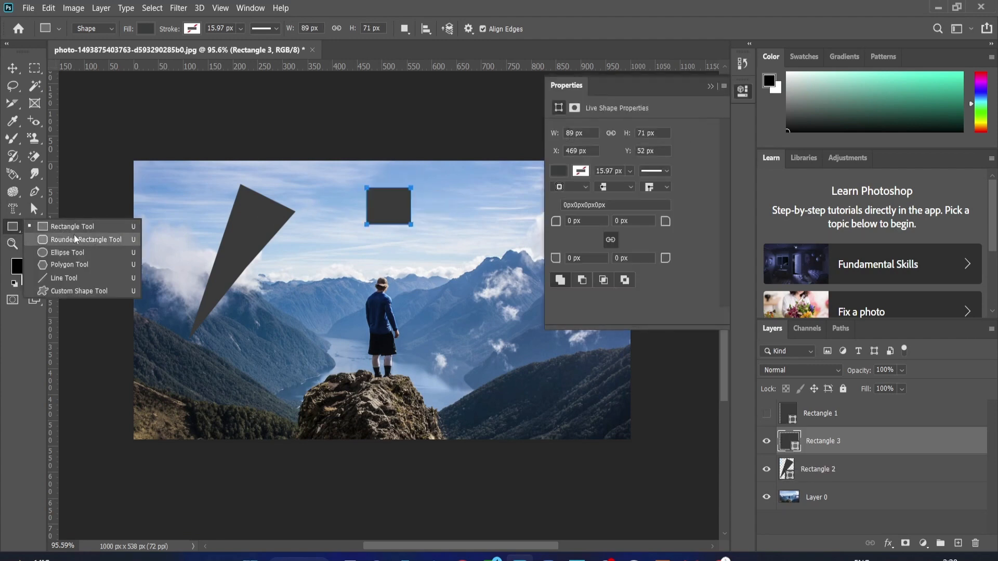
{"action": "left_click", "coordinate": [74, 237]}
{"action": "left_click", "coordinate": [708, 87]}
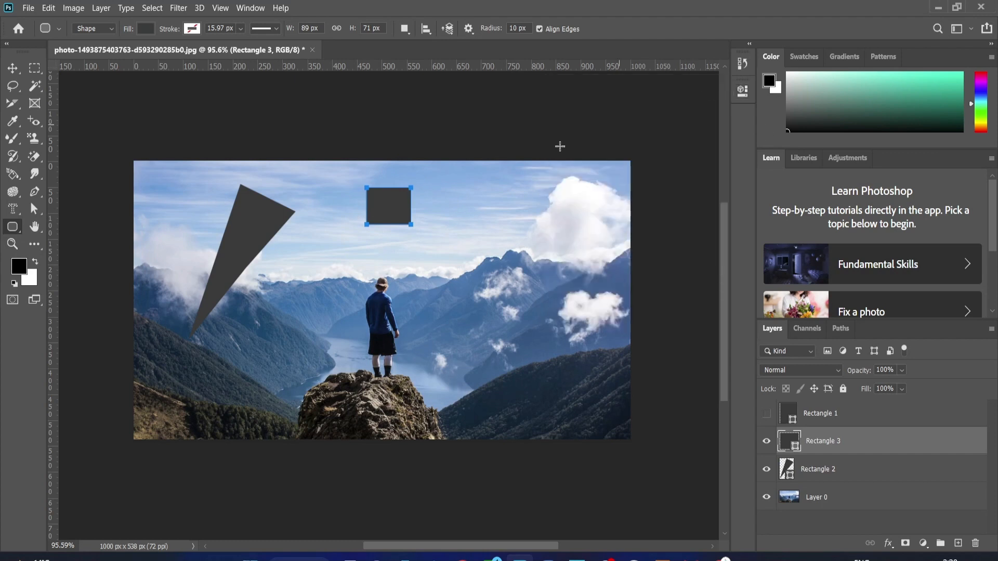
{"action": "left_click_drag", "start_coordinate": [438, 189], "coordinate": [493, 226]}
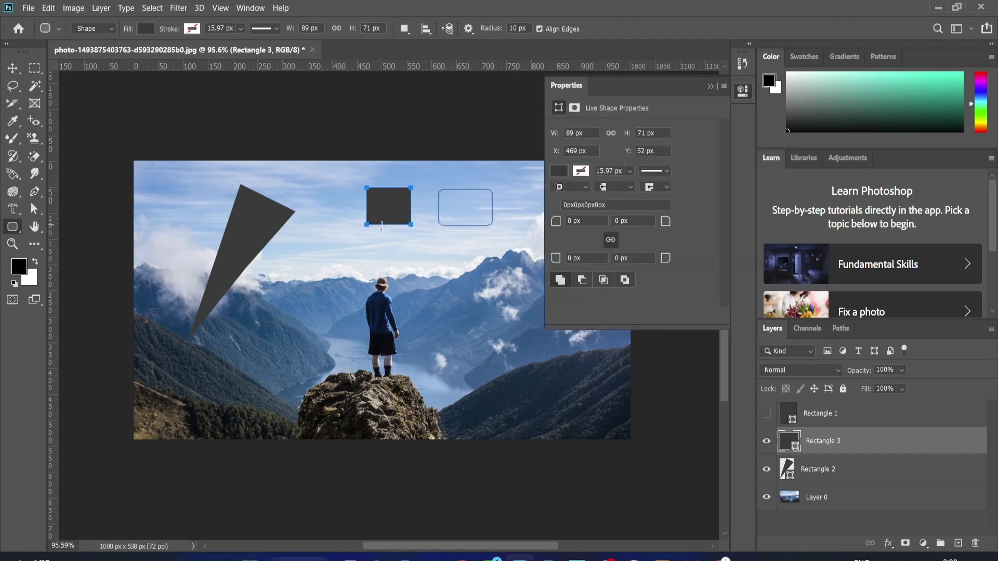
- Draw an ellipse about 71 by 101 px left of the man and a short, slightly sloping line above and right of his head
{"action": "right_click", "coordinate": [10, 235]}
{"action": "left_click", "coordinate": [68, 253]}
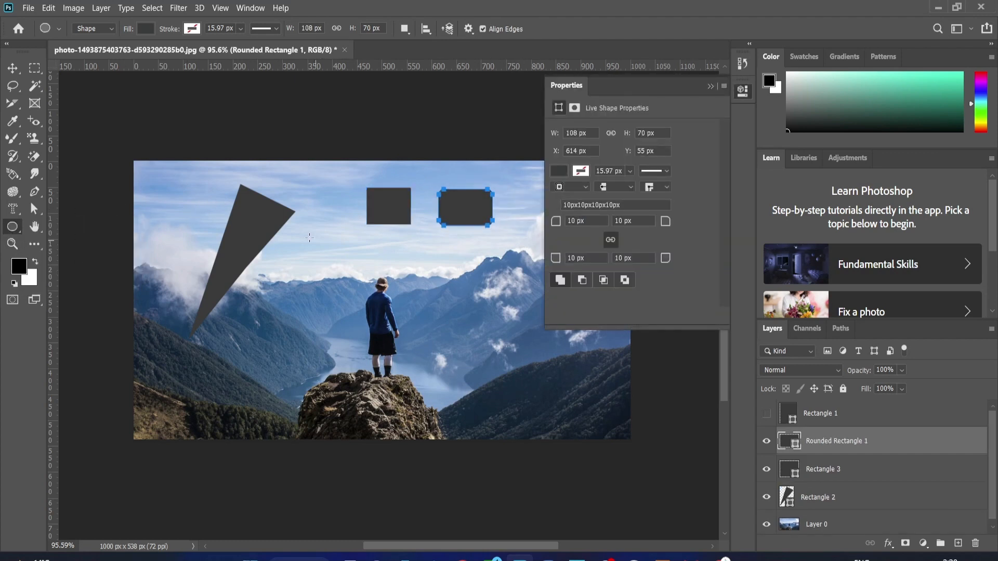
{"action": "left_click_drag", "start_coordinate": [307, 234], "coordinate": [342, 286]}
{"action": "right_click", "coordinate": [13, 228]}
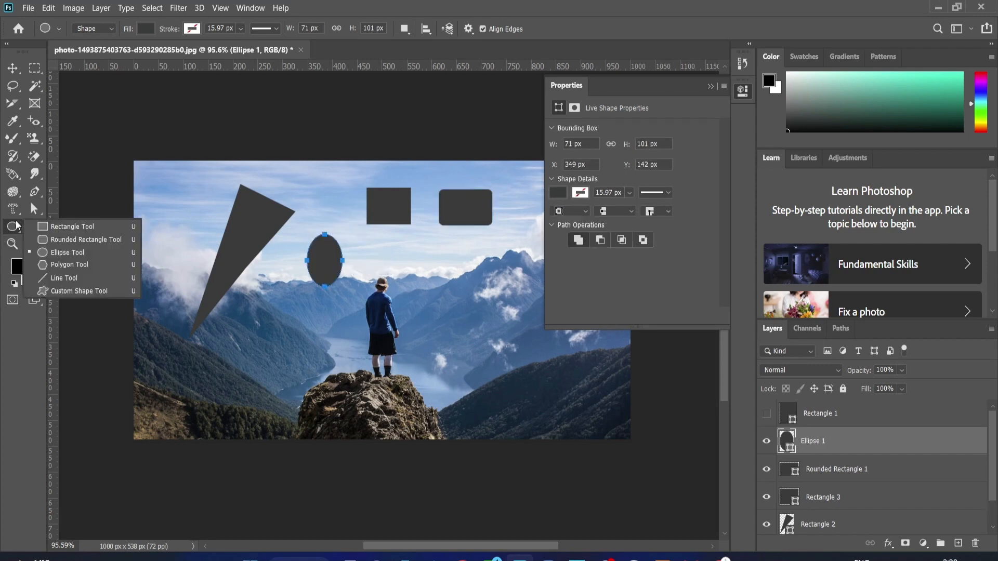
{"action": "left_click", "coordinate": [68, 278]}
{"action": "mouse_move", "coordinate": [399, 252]}
{"action": "left_mouse_down"}
{"action": "mouse_move", "coordinate": [445, 247]}
{"action": "mouse_move", "coordinate": [455, 297]}
{"action": "mouse_move", "coordinate": [490, 346]}
{"action": "left_mouse_up"}
- Draw the Buffalo Thorn Tree custom shape about 145 by 143 px to the right of the man and select its layer
{"action": "right_click", "coordinate": [16, 227]}
{"action": "left_click", "coordinate": [79, 291]}
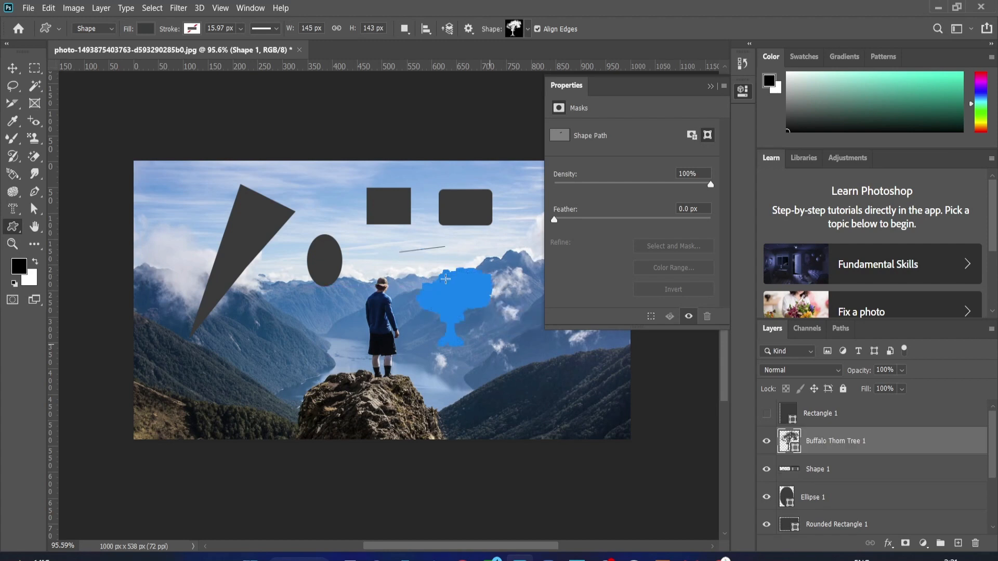
{"action": "left_click", "coordinate": [710, 87]}
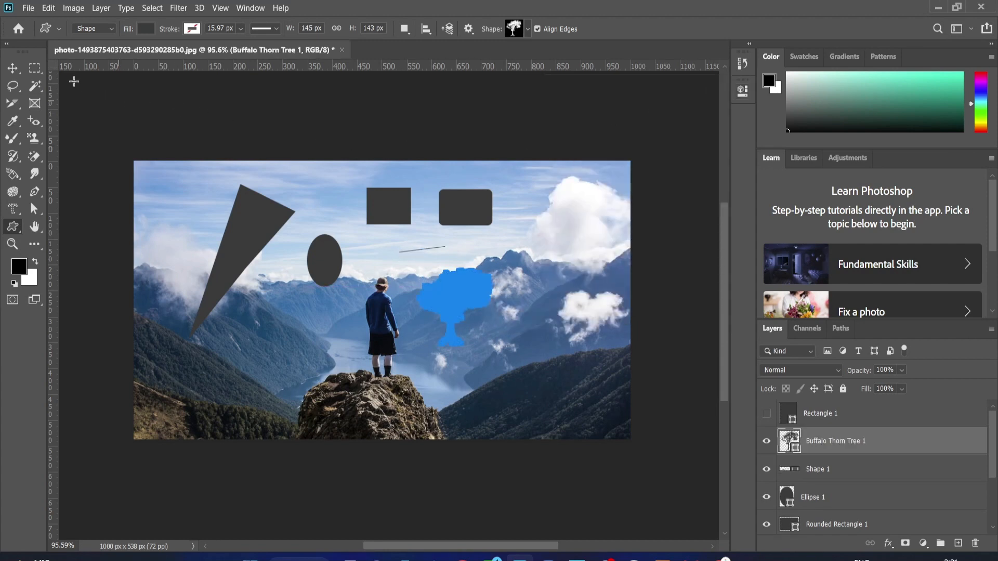
{"action": "left_click", "coordinate": [12, 69]}
{"action": "left_click", "coordinate": [569, 297]}
{"action": "left_click", "coordinate": [460, 294]}
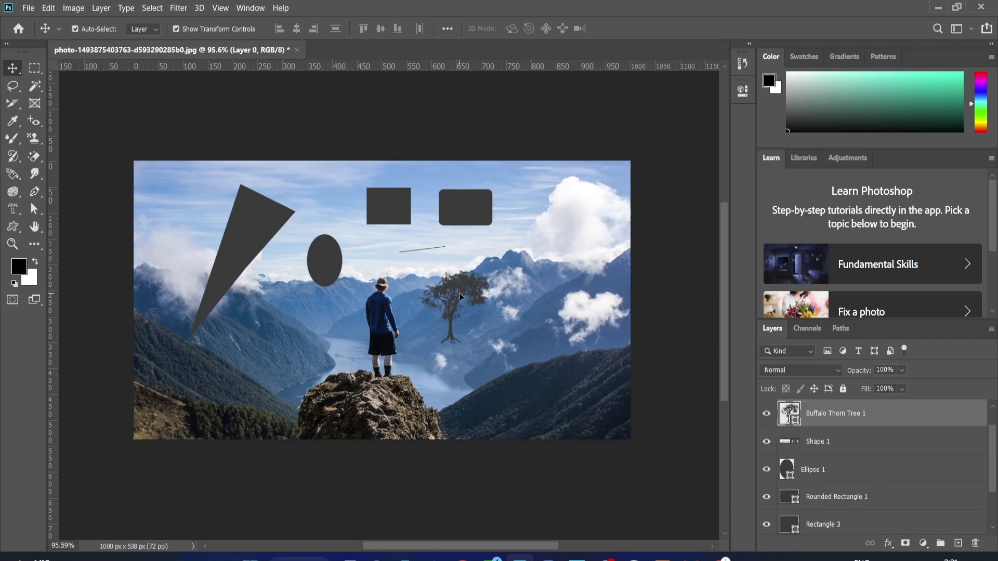
- Choose the first shape in the Flowers group for the Custom Shape tool
{"action": "left_click", "coordinate": [14, 230]}
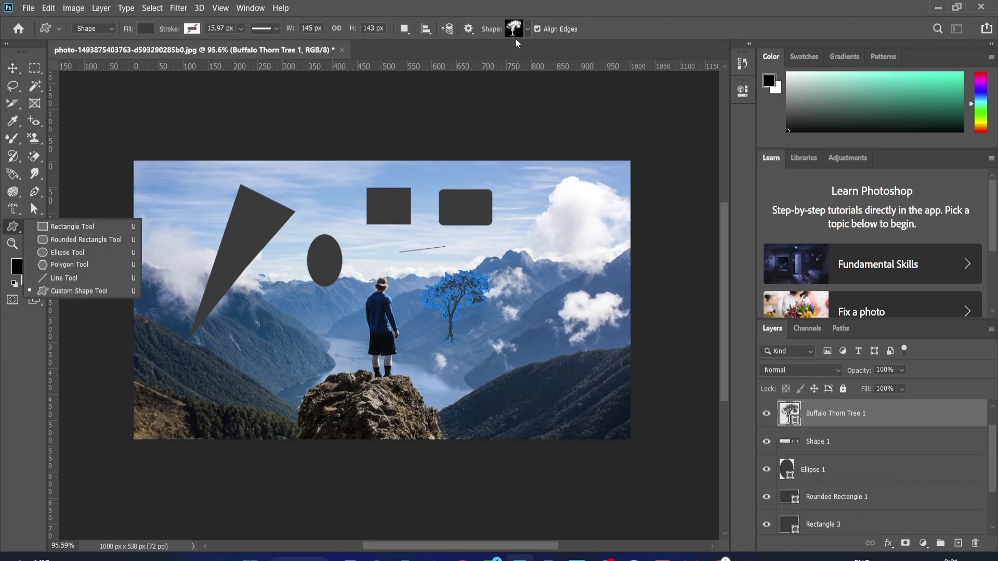
{"action": "left_click", "coordinate": [526, 31]}
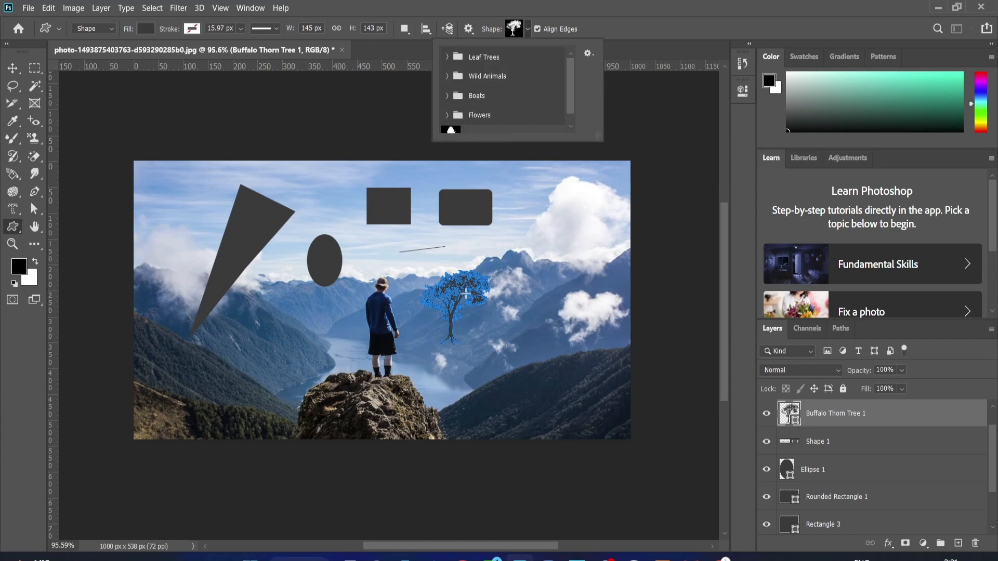
{"action": "left_click", "coordinate": [13, 226]}
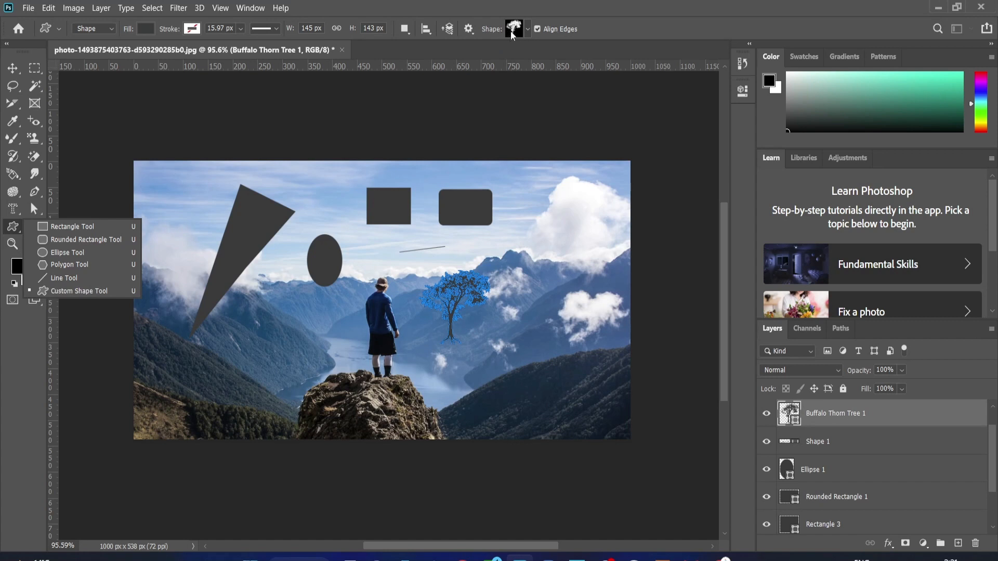
{"action": "left_click", "coordinate": [528, 29]}
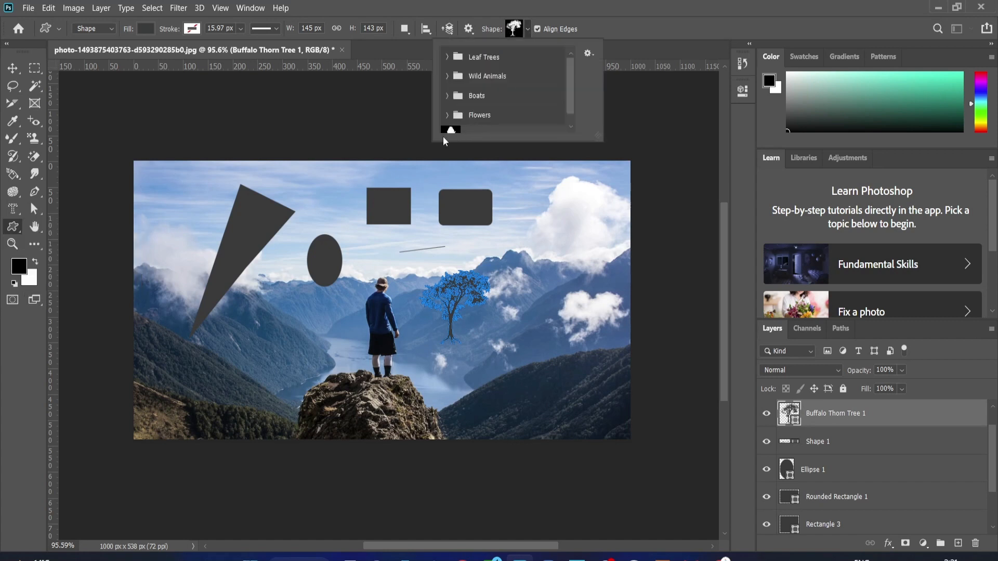
{"action": "scroll", "coordinate": [572, 76], "scroll_direction": "down", "scroll_amount": 1}
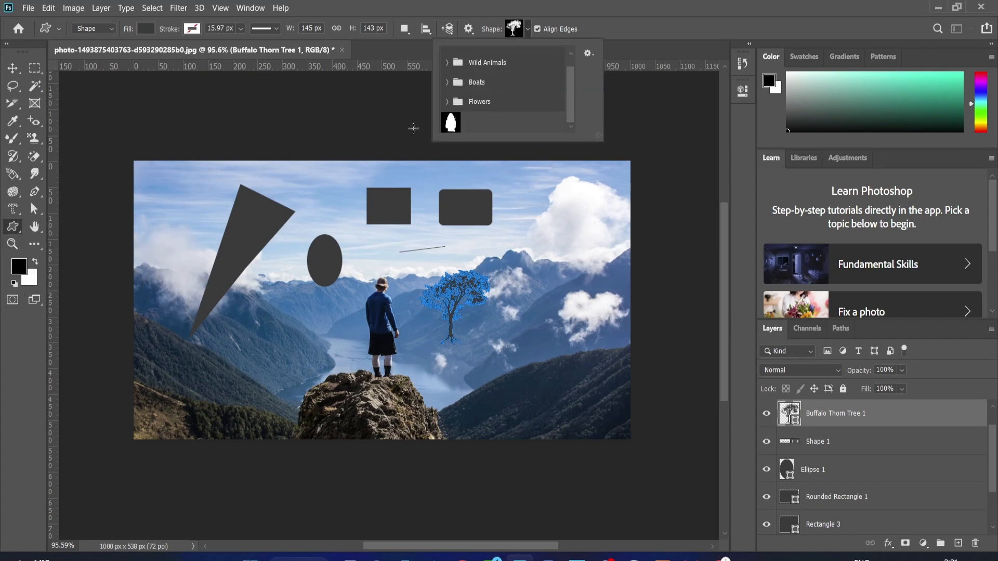
{"action": "left_click", "coordinate": [446, 102]}
{"action": "left_click", "coordinate": [464, 128]}
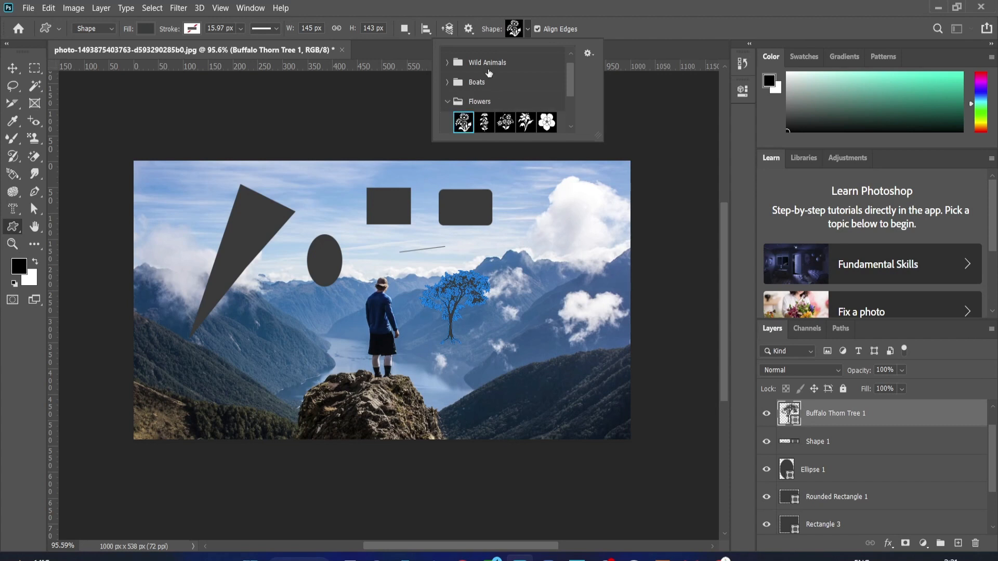
- Draw the chosen flower shape about 126 by 171 px to the right of the tree
{"action": "left_click", "coordinate": [13, 68]}
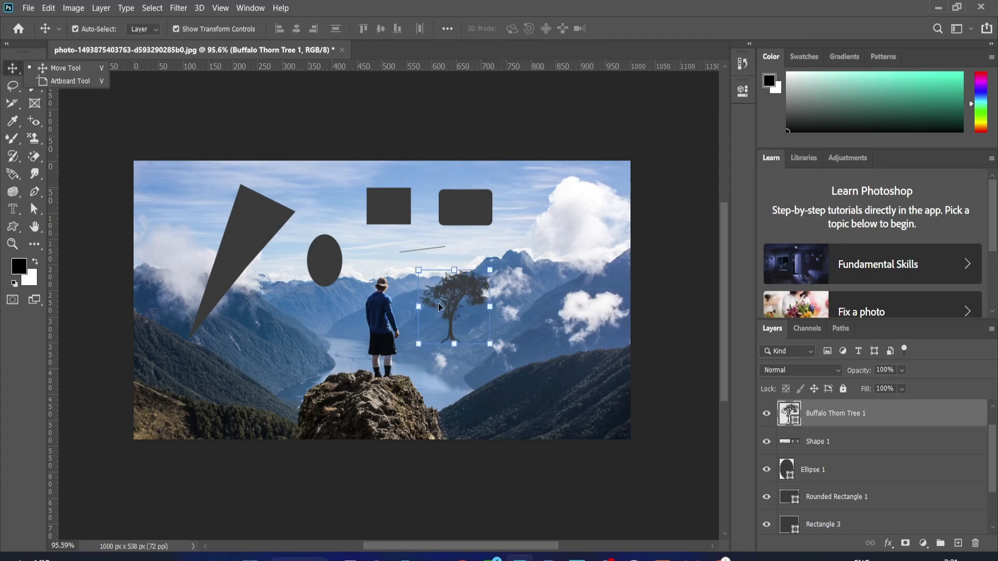
{"action": "right_click", "coordinate": [12, 227]}
{"action": "left_click", "coordinate": [73, 291]}
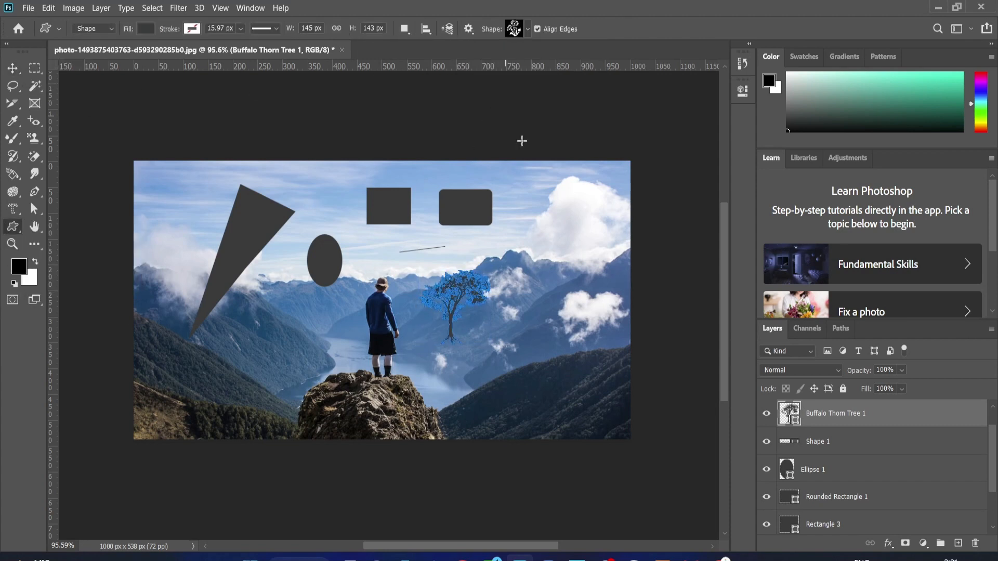
{"action": "left_click_drag", "start_coordinate": [526, 243], "coordinate": [589, 331]}
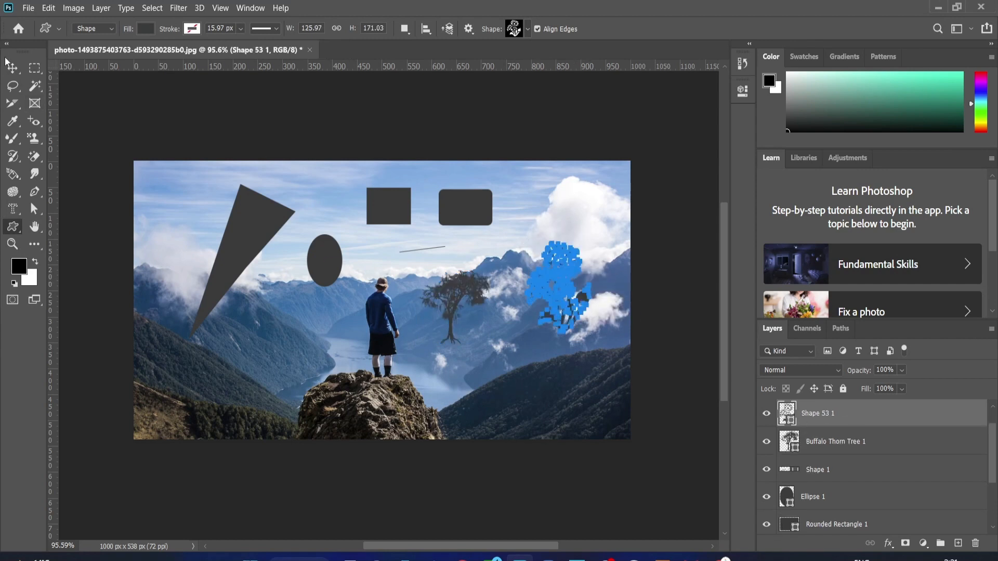
- Move the flower shape slightly down and right, close to the photo's right edge
{"action": "key", "text": "v"}
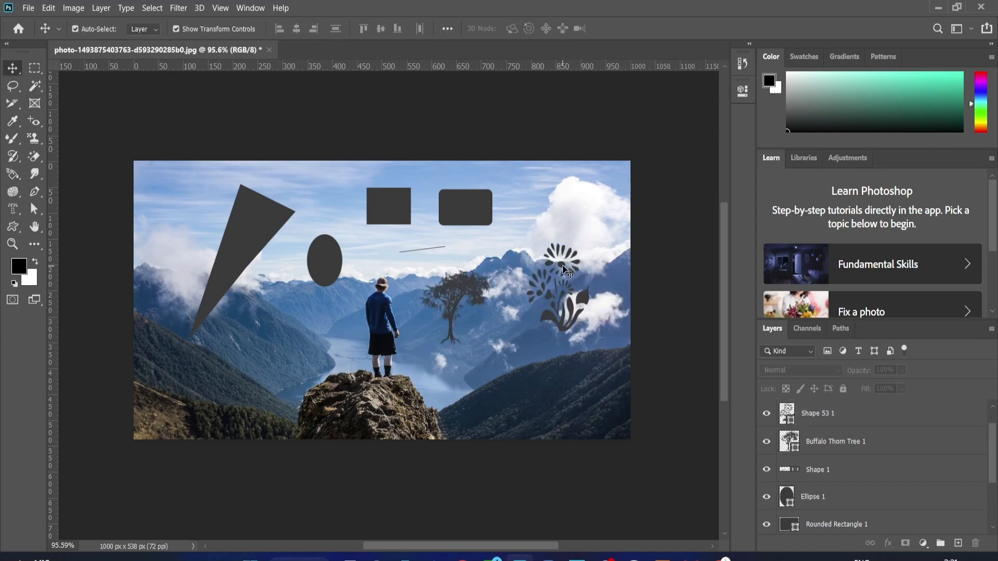
{"action": "left_click_drag", "start_coordinate": [571, 272], "coordinate": [601, 291]}
{"action": "left_click", "coordinate": [596, 325]}
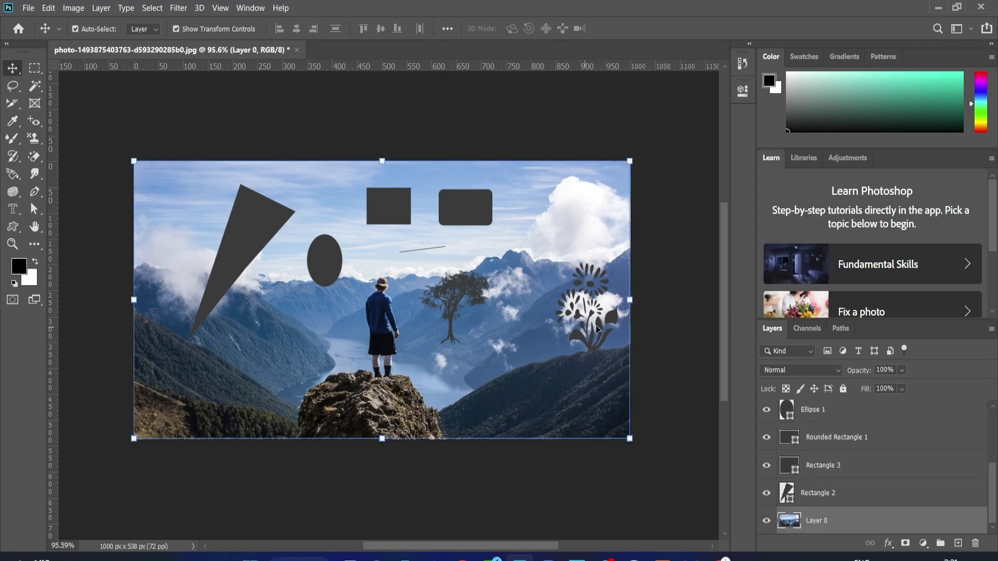
- Select the flower shape near the photo's right edge and change its fill to a pale mint green
{"action": "left_click", "coordinate": [589, 287]}
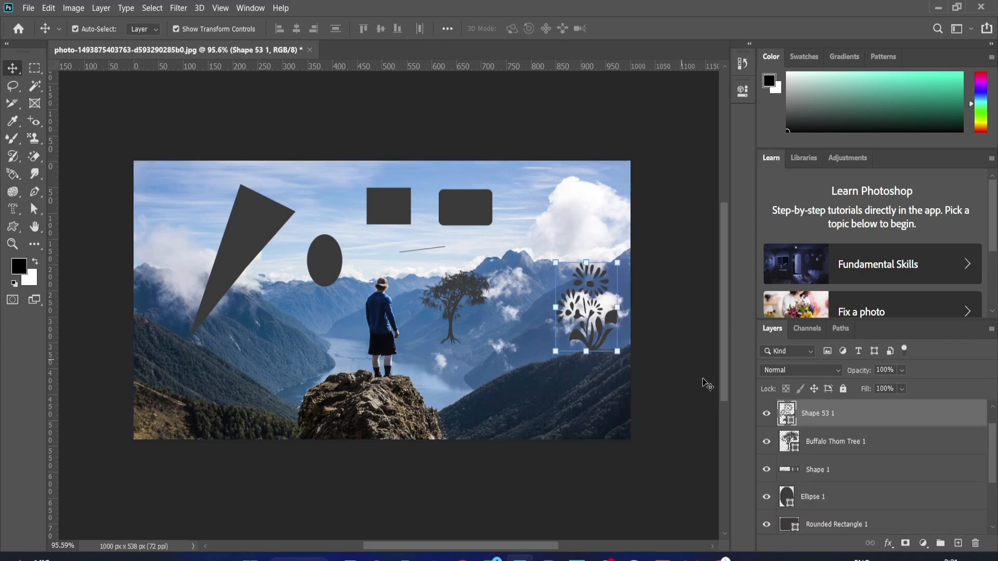
{"action": "double_click", "coordinate": [788, 414]}
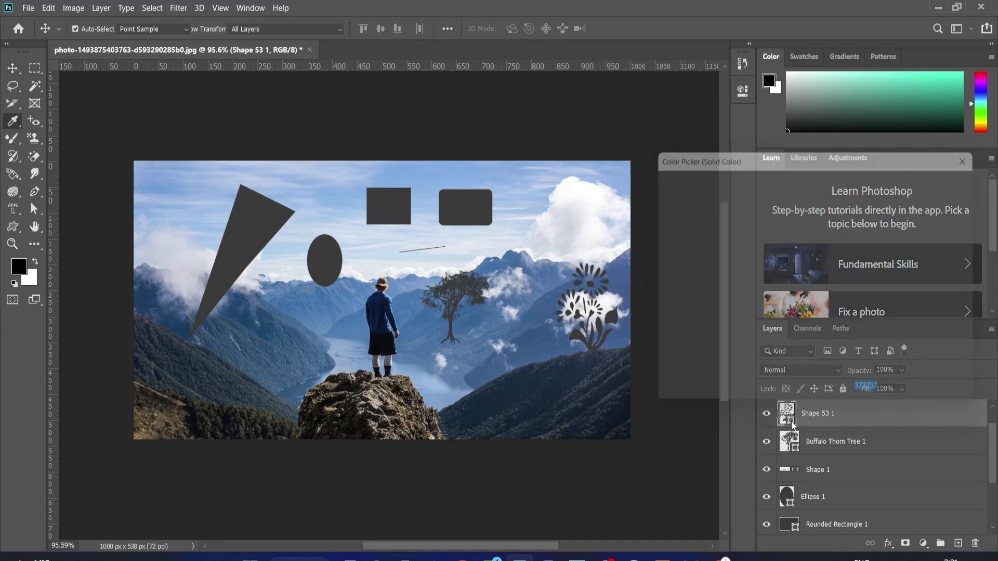
{"action": "mouse_move", "coordinate": [780, 198]}
{"action": "left_mouse_down"}
{"action": "mouse_move", "coordinate": [742, 196]}
{"action": "mouse_move", "coordinate": [678, 245]}
{"action": "mouse_move", "coordinate": [685, 213]}
{"action": "left_mouse_up"}
{"action": "left_click", "coordinate": [936, 180]}
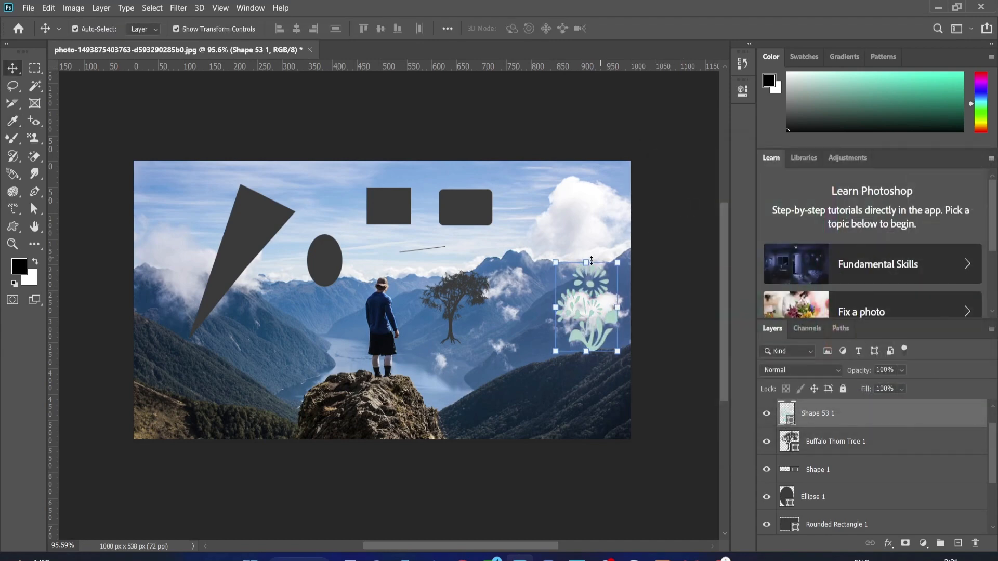
- Change the flower shape's fill colour to olive yellow, #b7aa17
{"action": "double_click", "coordinate": [788, 423]}
{"action": "mouse_move", "coordinate": [835, 334]}
{"action": "left_mouse_down"}
{"action": "mouse_move", "coordinate": [833, 286]}
{"action": "mouse_move", "coordinate": [805, 185]}
{"action": "mouse_move", "coordinate": [798, 232]}
{"action": "left_mouse_up"}
{"action": "left_click", "coordinate": [834, 330]}
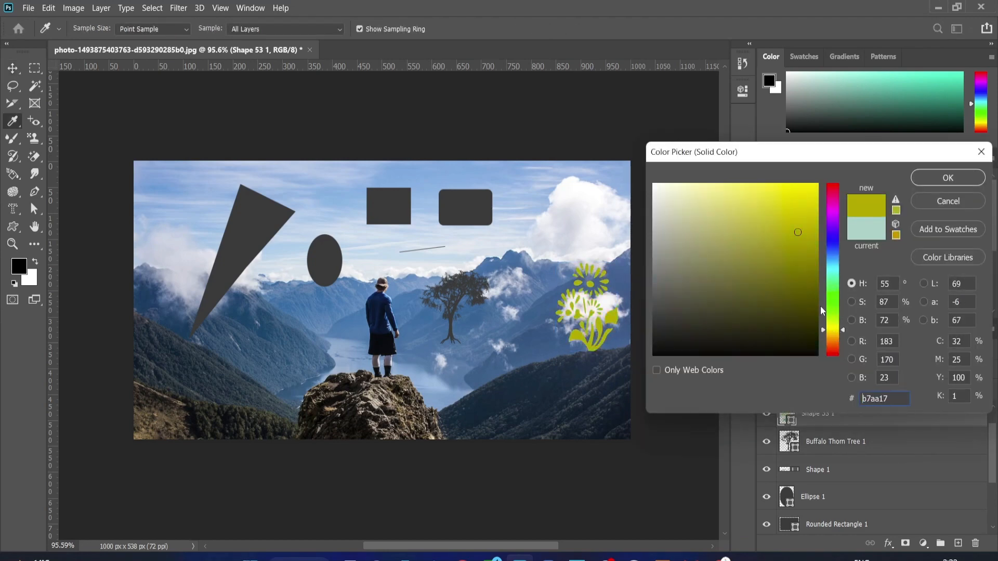
{"action": "left_click", "coordinate": [949, 178]}
- Move the tree shape down and right beside the rock and change its fill colour to bright green, #3dc513
{"action": "left_click_drag", "start_coordinate": [469, 288], "coordinate": [501, 340]}
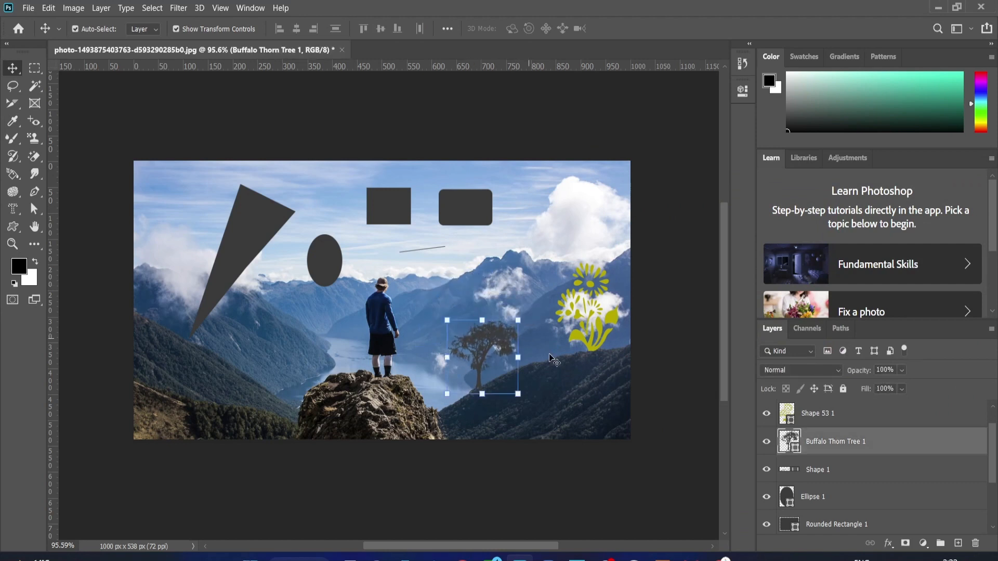
{"action": "double_click", "coordinate": [796, 451]}
{"action": "mouse_move", "coordinate": [703, 221]}
{"action": "left_mouse_down"}
{"action": "mouse_move", "coordinate": [777, 197]}
{"action": "mouse_move", "coordinate": [803, 223]}
{"action": "left_mouse_up"}
{"action": "left_click_drag", "start_coordinate": [824, 306], "coordinate": [825, 295]}
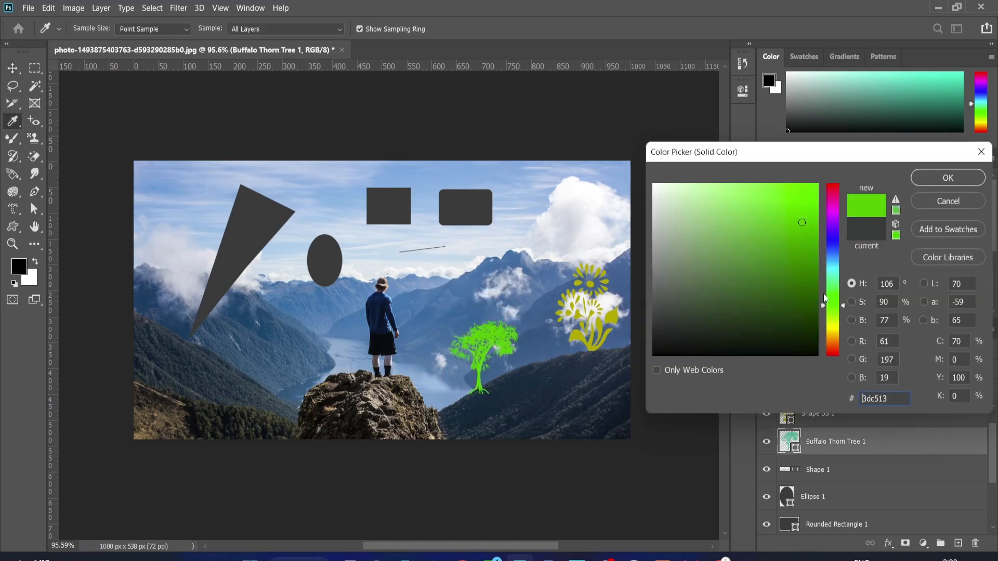
{"action": "left_click", "coordinate": [948, 177]}
- Draw a second flower custom shape above the green tree, just below the rounded rectangle
{"action": "scroll", "coordinate": [521, 283], "scroll_direction": "up", "scroll_amount": 3}
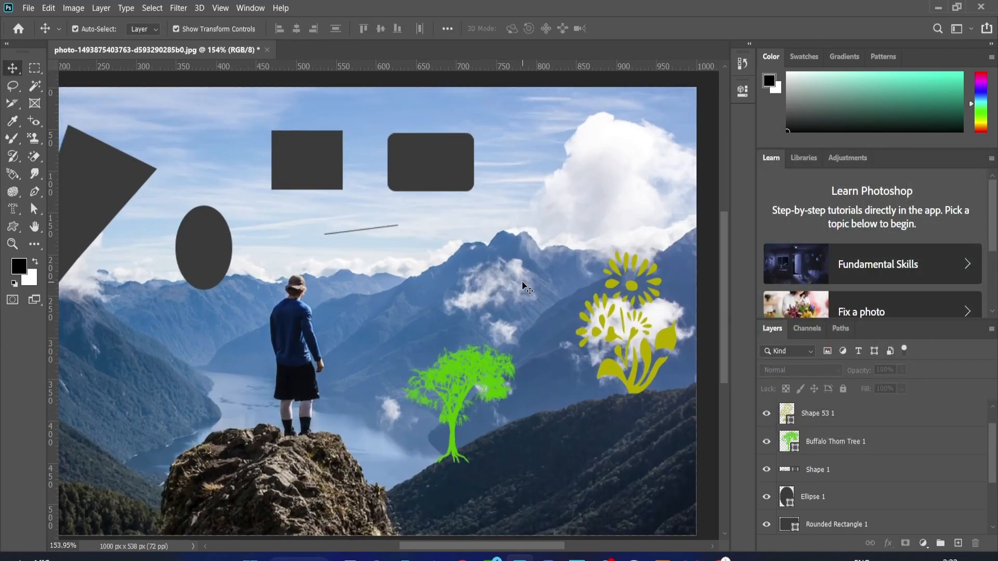
{"action": "scroll", "coordinate": [522, 282], "scroll_direction": "down", "scroll_amount": 1}
{"action": "left_click", "coordinate": [12, 227]}
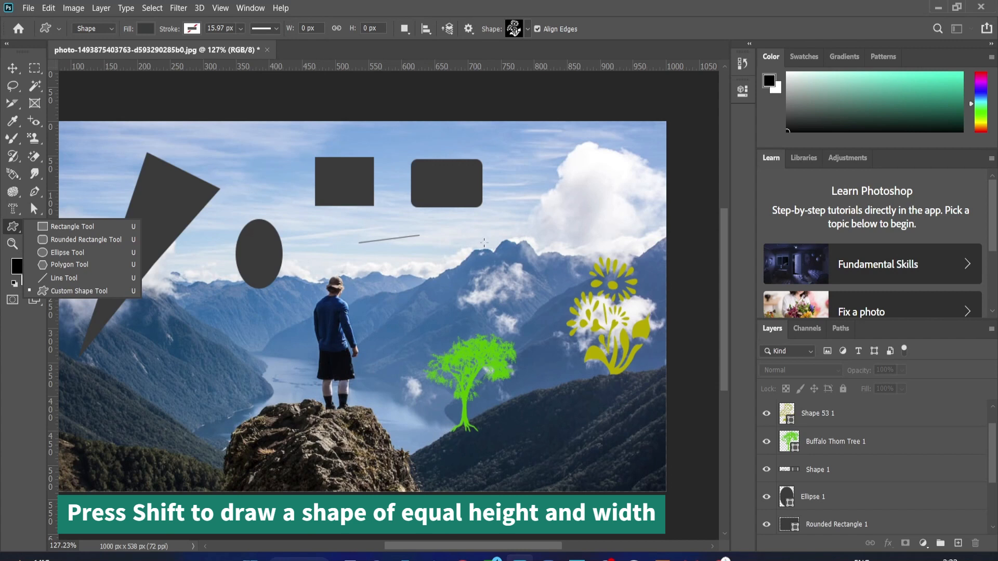
{"action": "left_click_drag", "start_coordinate": [465, 228], "coordinate": [541, 316]}
{"action": "left_click", "coordinate": [12, 68]}
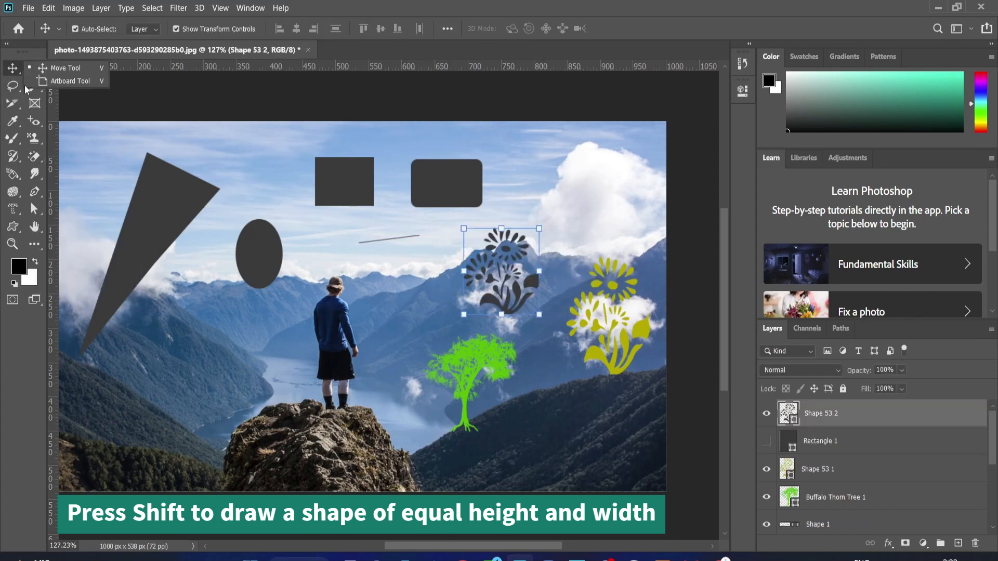
{"action": "left_click", "coordinate": [427, 260]}
- Select the rounded rectangle's layer and draw a 95 by 95 px square with the Rectangle tool over the mountainside beside the man
{"action": "left_click", "coordinate": [449, 182]}
{"action": "right_click", "coordinate": [12, 227]}
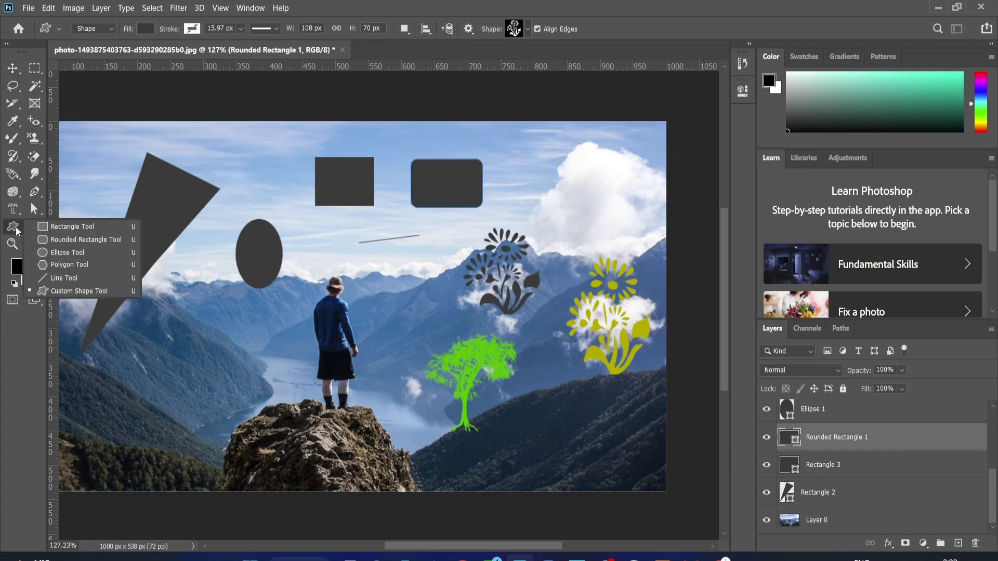
{"action": "left_click", "coordinate": [65, 227]}
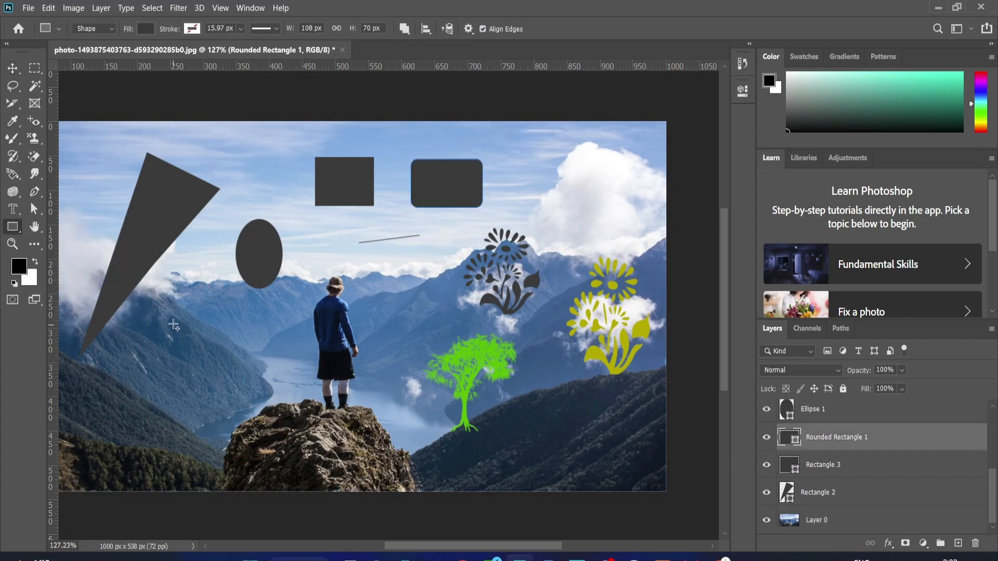
{"action": "left_click_drag", "start_coordinate": [173, 320], "coordinate": [236, 390]}
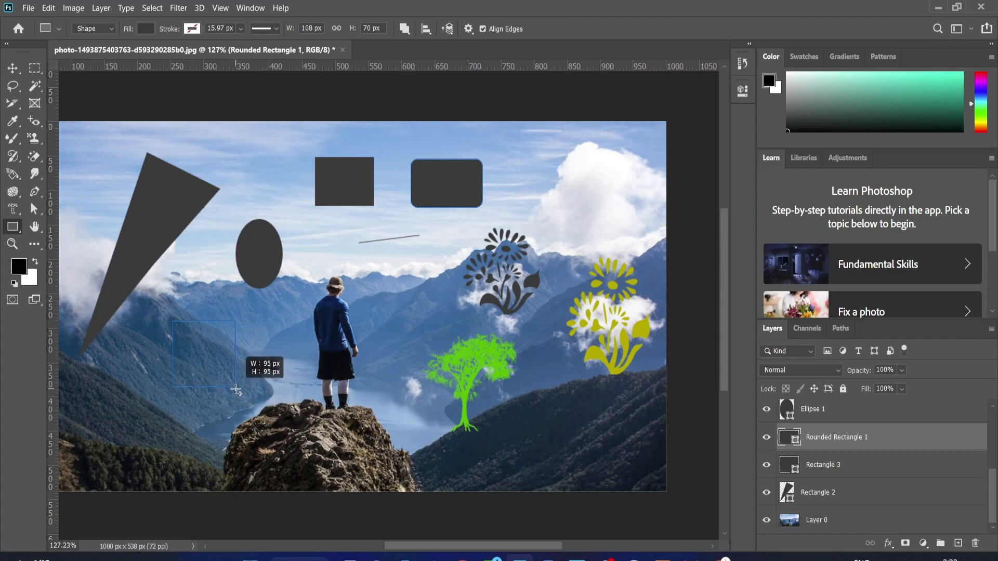
{"action": "left_click_drag", "start_coordinate": [236, 390], "coordinate": [235, 389]}
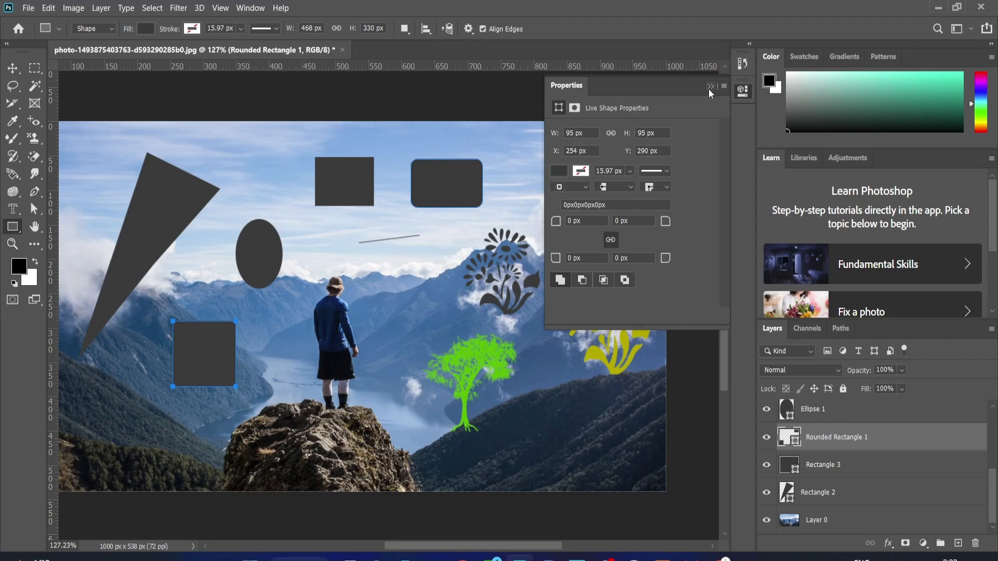
{"action": "left_click", "coordinate": [710, 86]}
- Undo the drawn and reshaped shapes back to the original plain rectangle, and delete that rectangle's layer from the photo
{"action": "scroll", "coordinate": [162, 359], "scroll_direction": "up", "scroll_amount": 3}
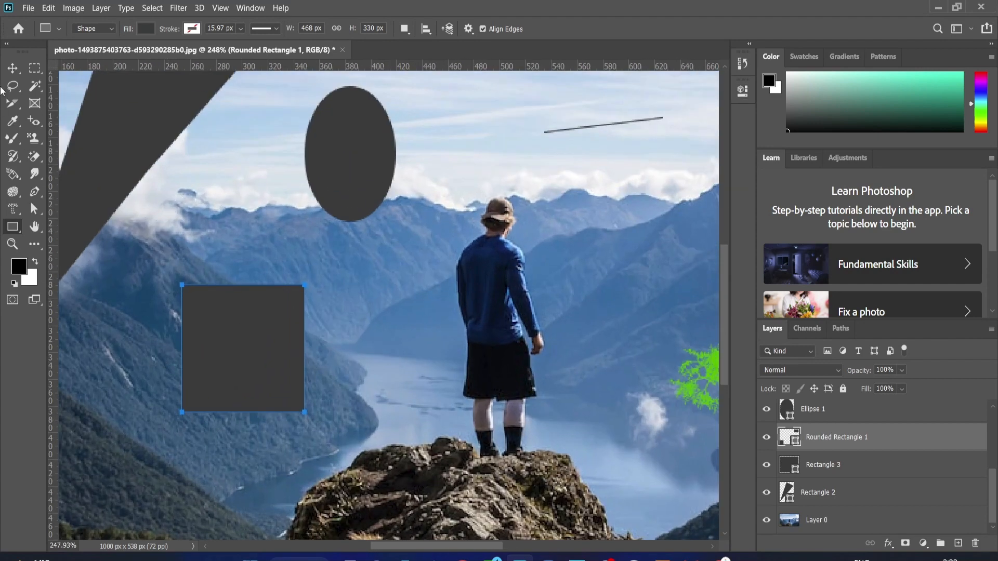
{"action": "left_click", "coordinate": [13, 69]}
{"action": "left_click", "coordinate": [242, 207]}
{"action": "scroll", "coordinate": [274, 296], "scroll_direction": "down", "scroll_amount": 5}
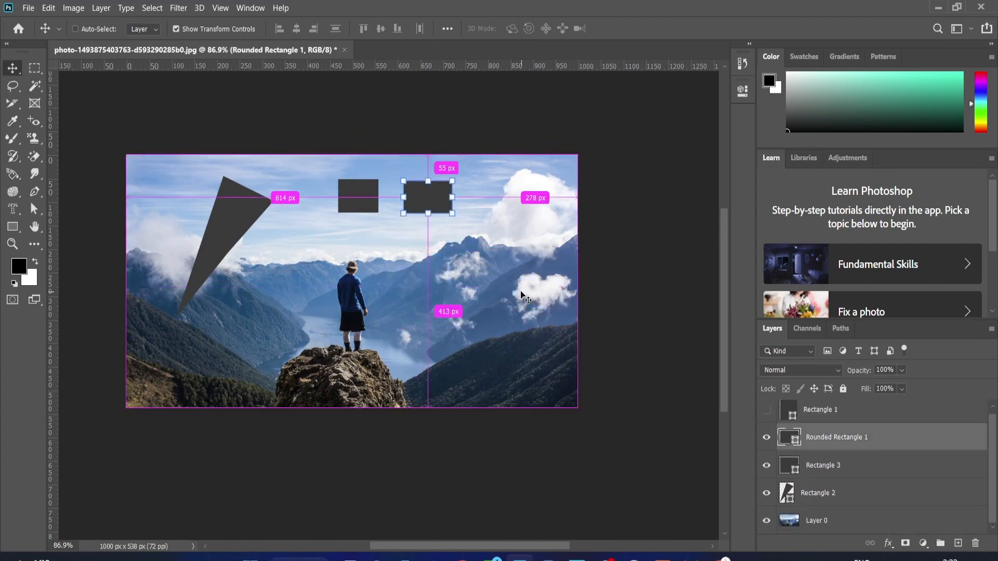
{"action": "key", "text": "ctrl+z"}
{"action": "key", "text": "ctrl+z"}
{"action": "key", "text": "ctrl+z"}
{"action": "key", "text": "ctrl+z"}
{"action": "key", "text": "ctrl+z"}
{"action": "key", "text": "ctrl+z"}
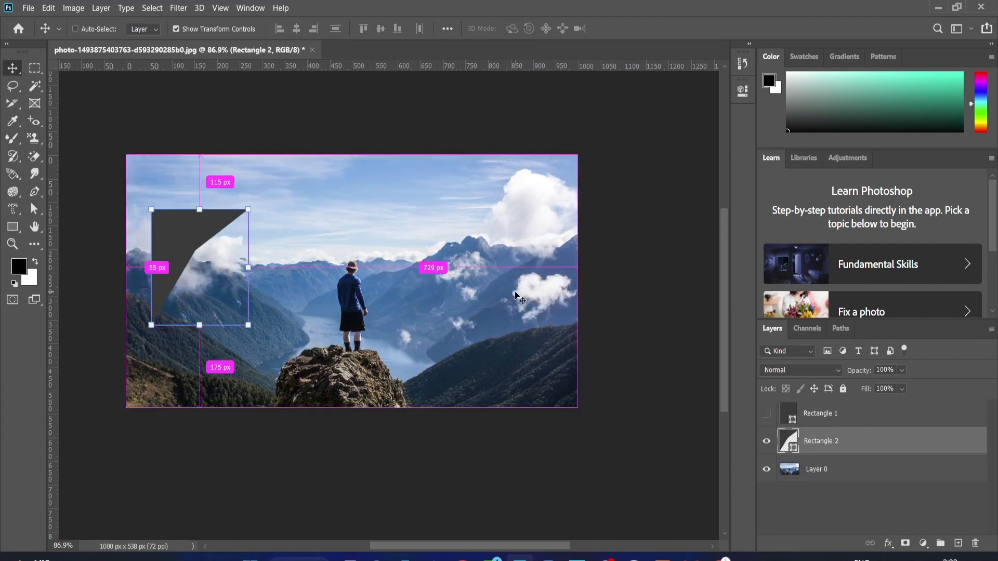
{"action": "key", "text": "ctrl+z"}
{"action": "key", "text": "ctrl+z"}
{"action": "key", "text": "ctrl+z"}
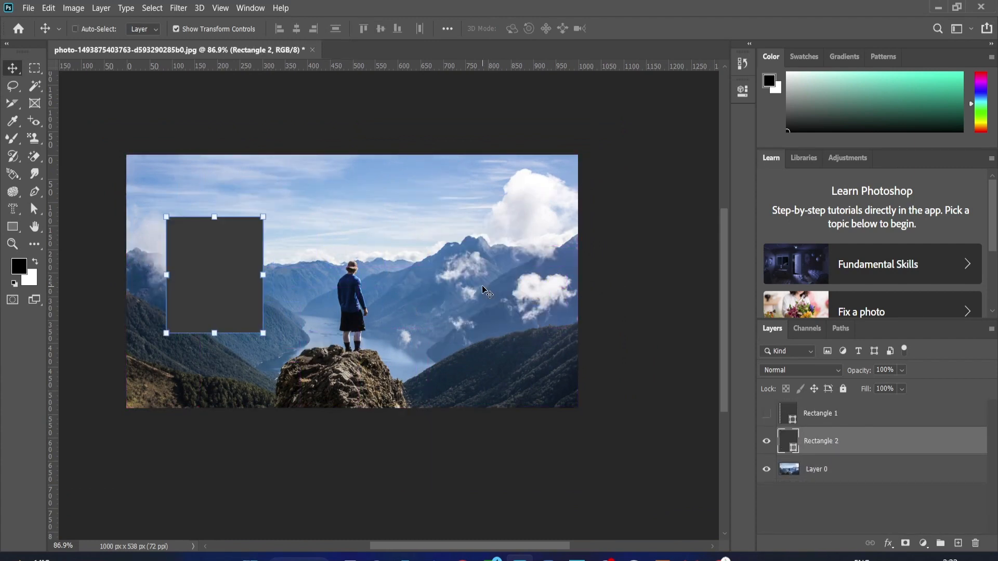
{"action": "key", "text": "ctrl+z"}
{"action": "key", "text": "ctrl+z"}
{"action": "key", "text": "Delete"}
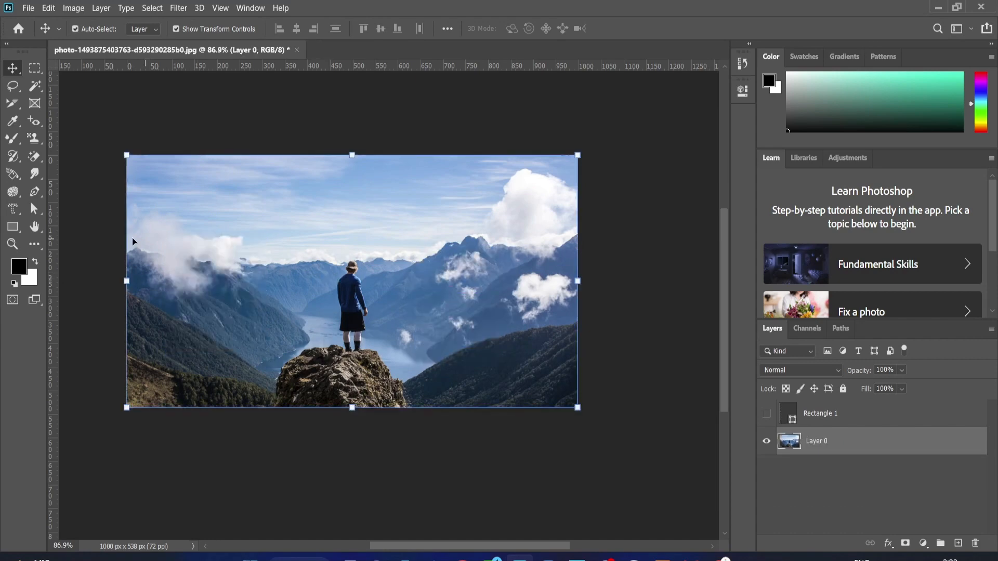
{"action": "scroll", "coordinate": [17, 202], "scroll_direction": "up", "scroll_amount": 5}
{"action": "scroll", "coordinate": [18, 201], "scroll_direction": "down", "scroll_amount": 4}
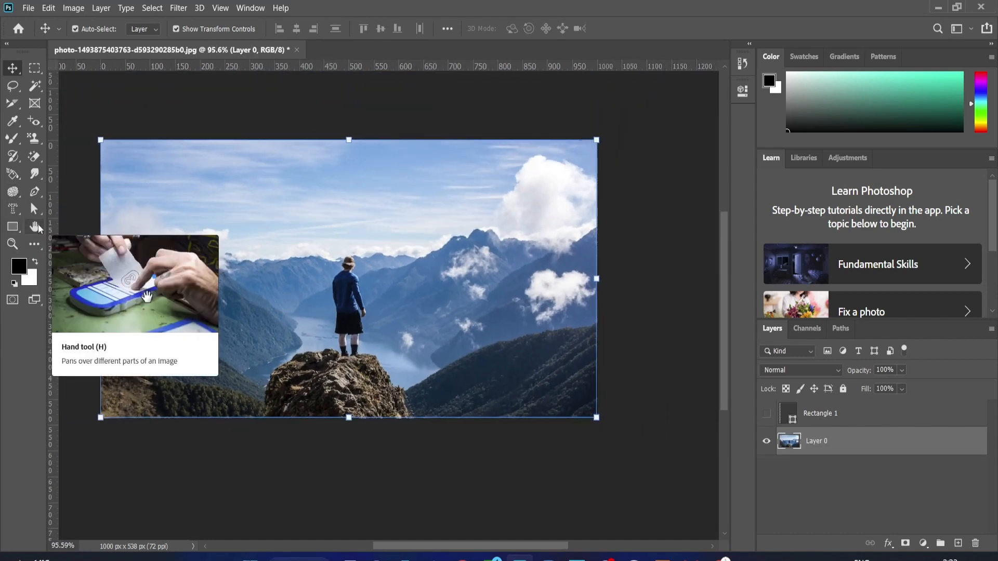
- Select the Hand tool and check the Overscroll option in the Tools preferences
{"action": "left_click_drag", "start_coordinate": [40, 227], "coordinate": [87, 224]}
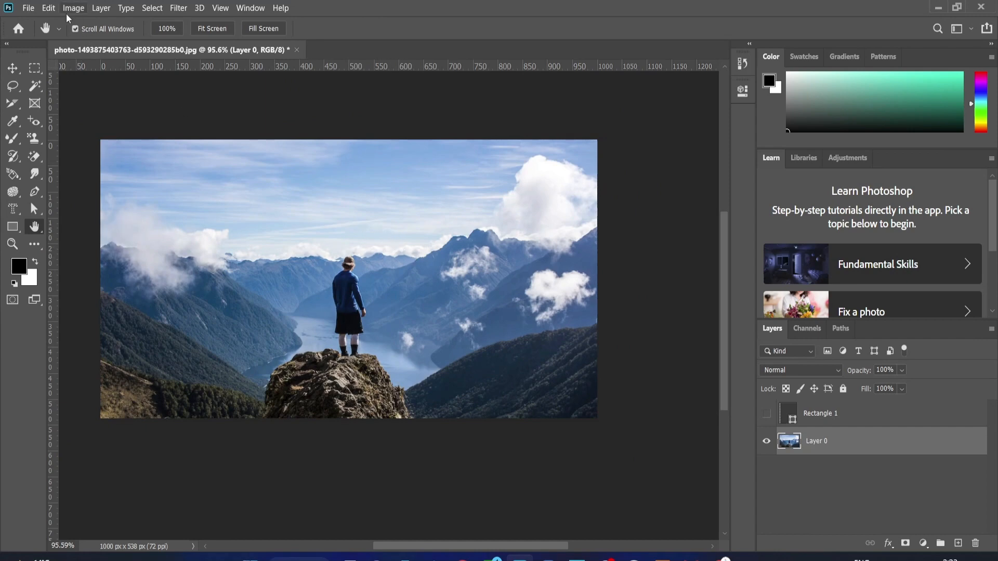
{"action": "left_click", "coordinate": [45, 8]}
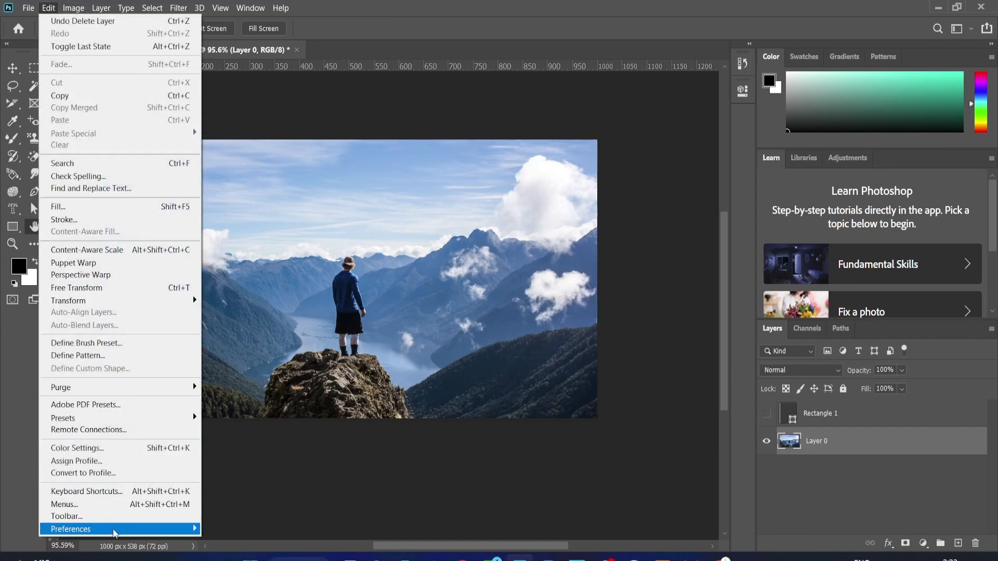
{"action": "mouse_move", "coordinate": [114, 530]}
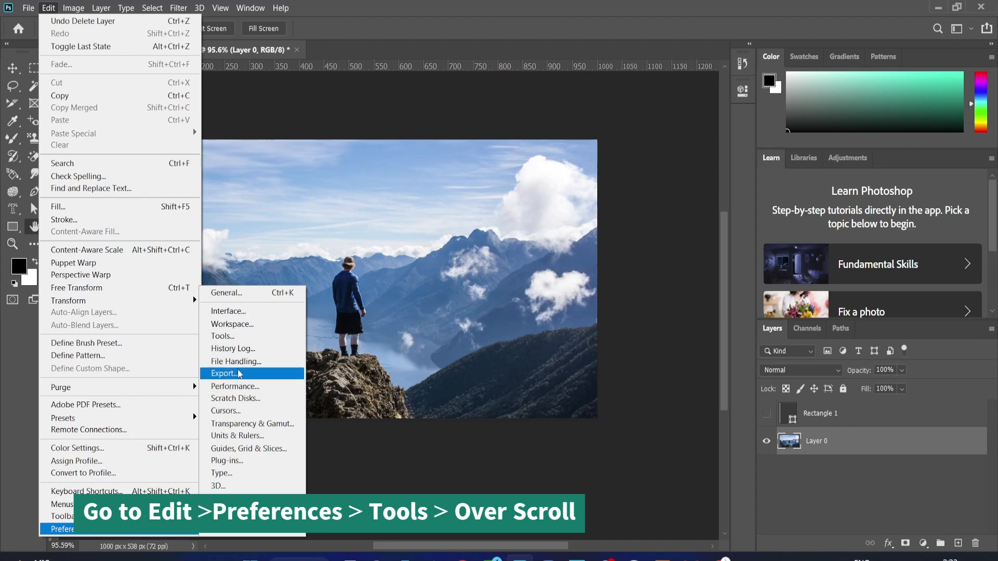
{"action": "left_click", "coordinate": [244, 335]}
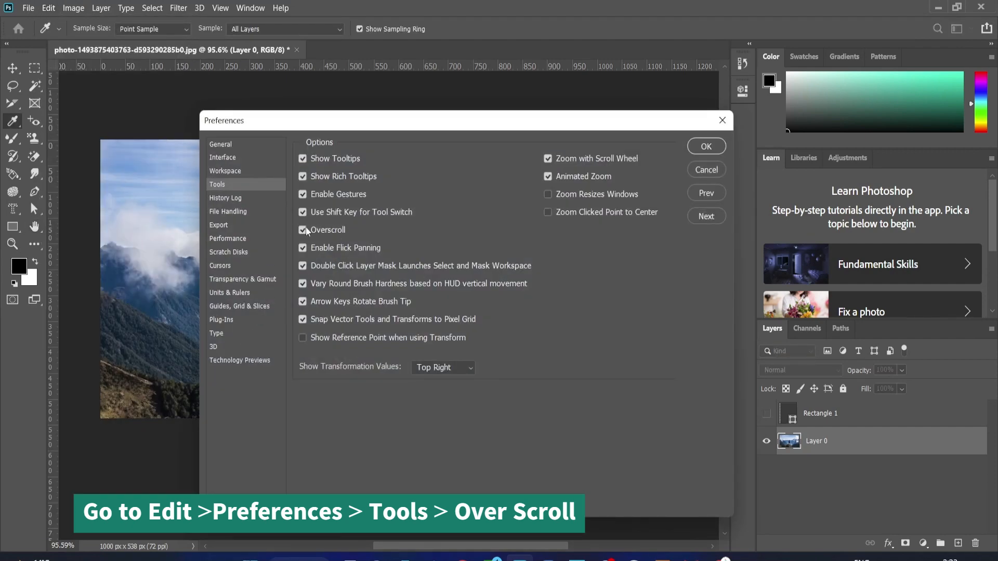
{"action": "left_click", "coordinate": [706, 146]}
- Pan the photo slightly down and right within the canvas area using the Hand tool
{"action": "key", "text": "h"}
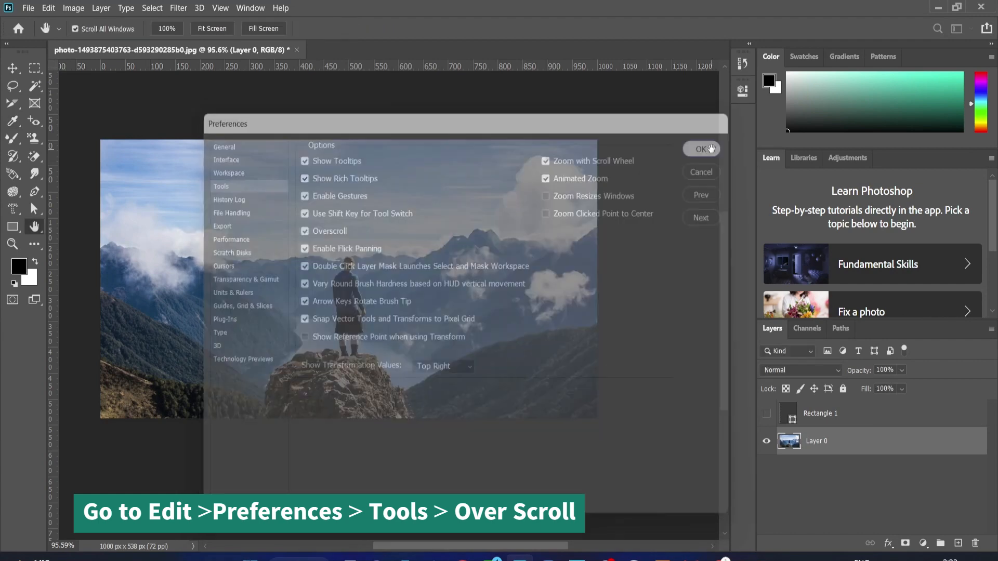
{"action": "left_click_drag", "start_coordinate": [292, 228], "coordinate": [343, 242]}
{"action": "key", "text": "ctrl+r"}
{"action": "mouse_move", "coordinate": [111, 48]}
{"action": "left_mouse_down"}
{"action": "mouse_move", "coordinate": [252, 191]}
{"action": "mouse_move", "coordinate": [169, 127]}
{"action": "mouse_move", "coordinate": [132, 53]}
{"action": "mouse_move", "coordinate": [110, 52]}
{"action": "left_mouse_up"}
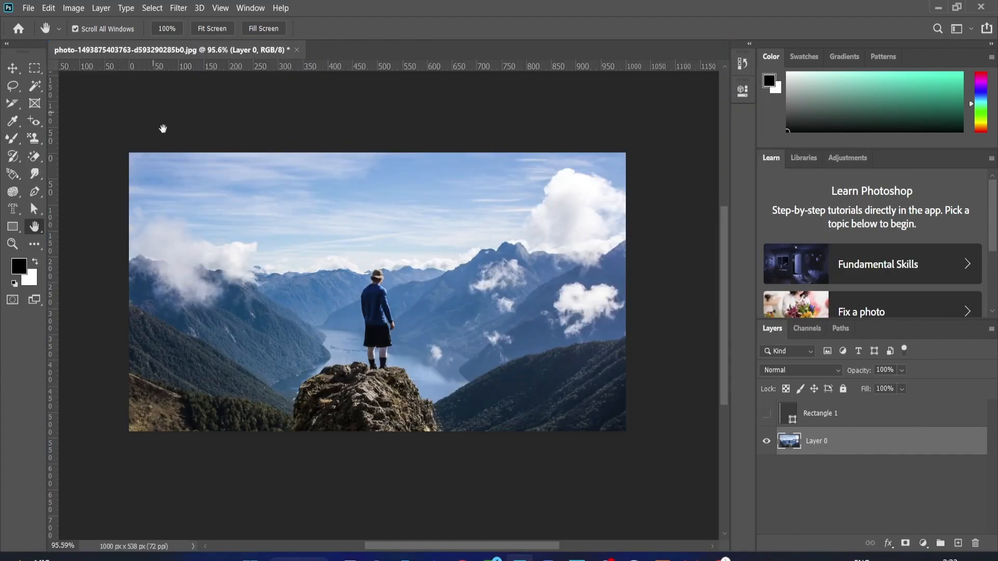
- Rotate the canvas with the Rotate View tool to -89°, on to 180°, and back to 0°
{"action": "right_click", "coordinate": [34, 226]}
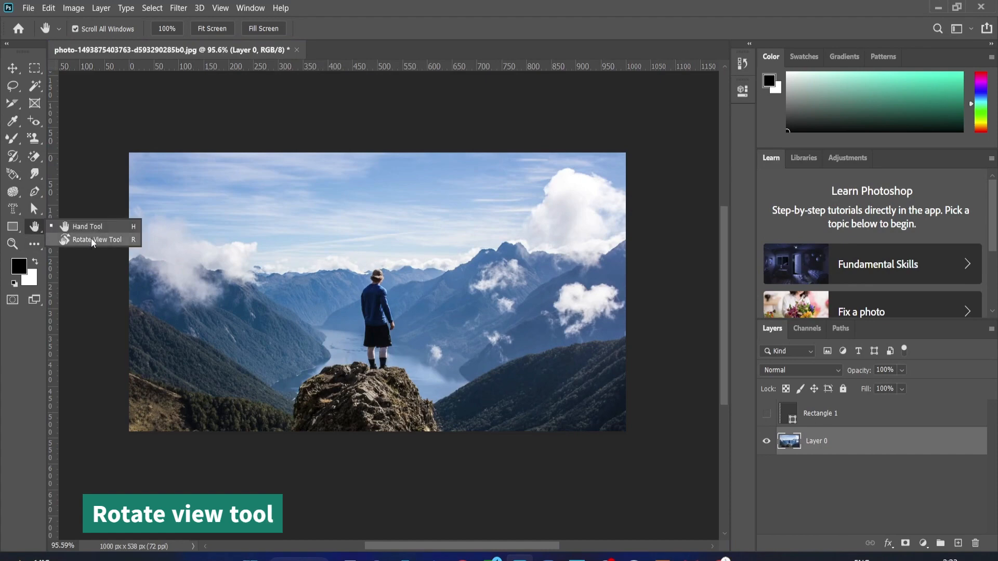
{"action": "left_click", "coordinate": [92, 239]}
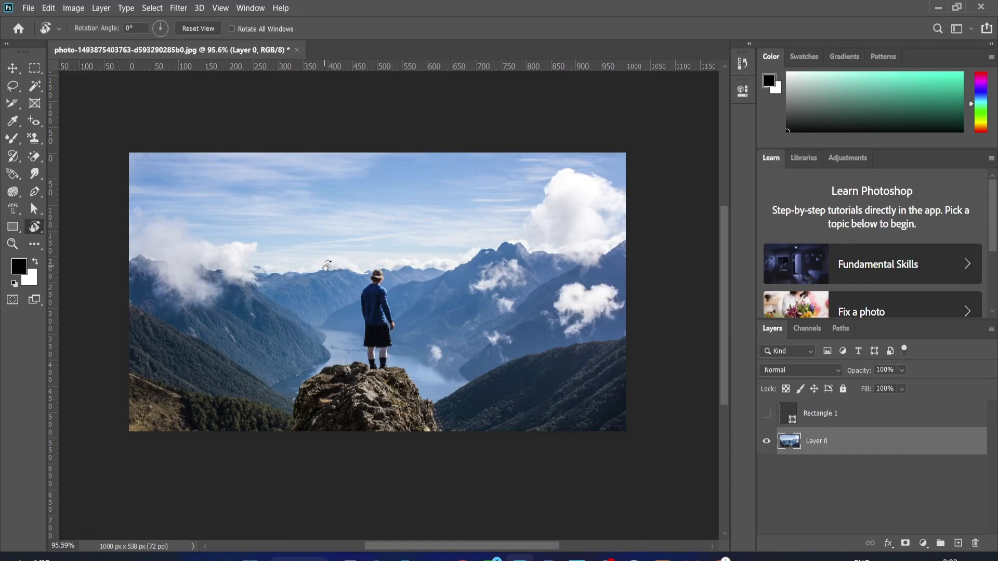
{"action": "left_click_drag", "start_coordinate": [258, 260], "coordinate": [379, 335]}
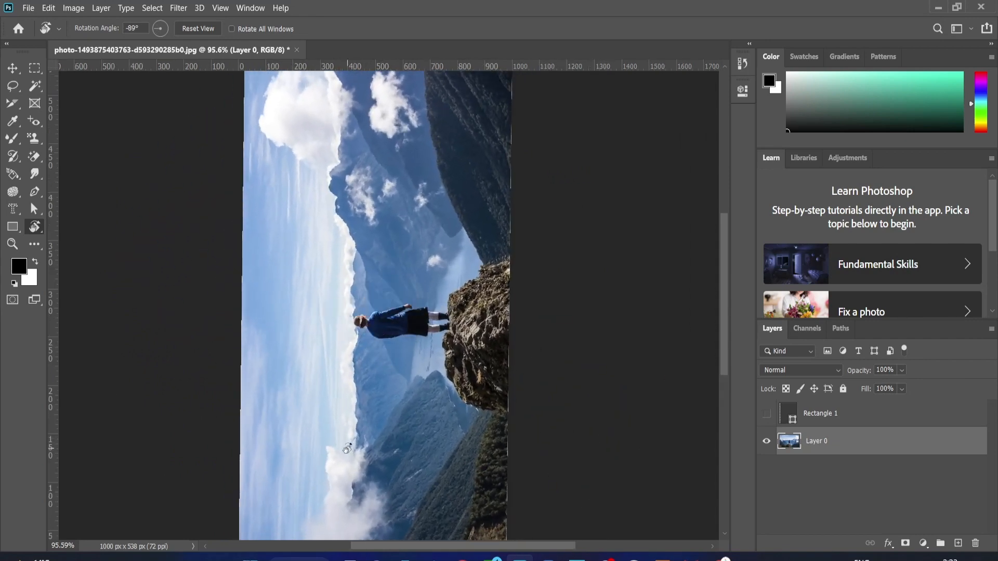
{"action": "left_click_drag", "start_coordinate": [338, 448], "coordinate": [483, 340]}
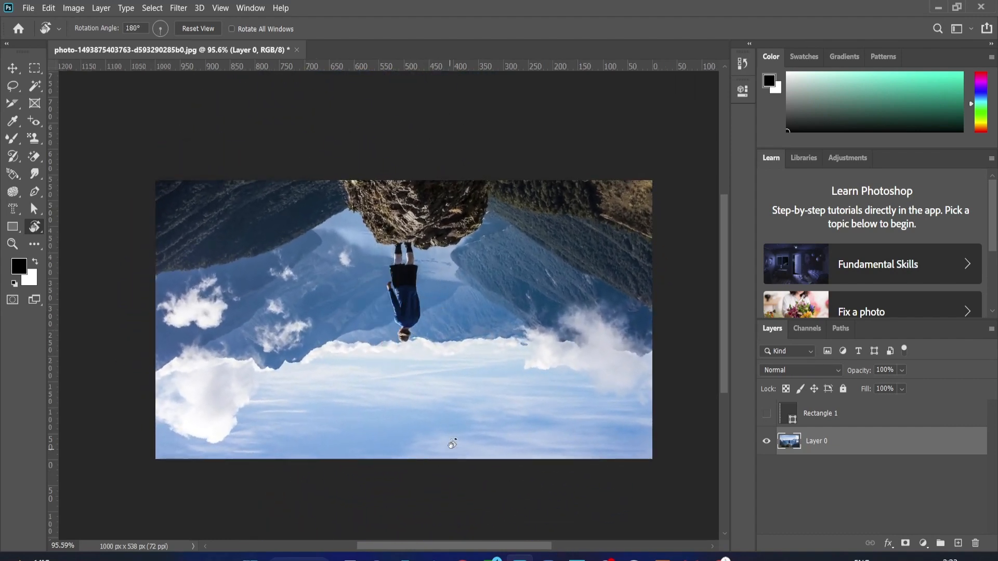
{"action": "left_click_drag", "start_coordinate": [585, 369], "coordinate": [280, 239]}
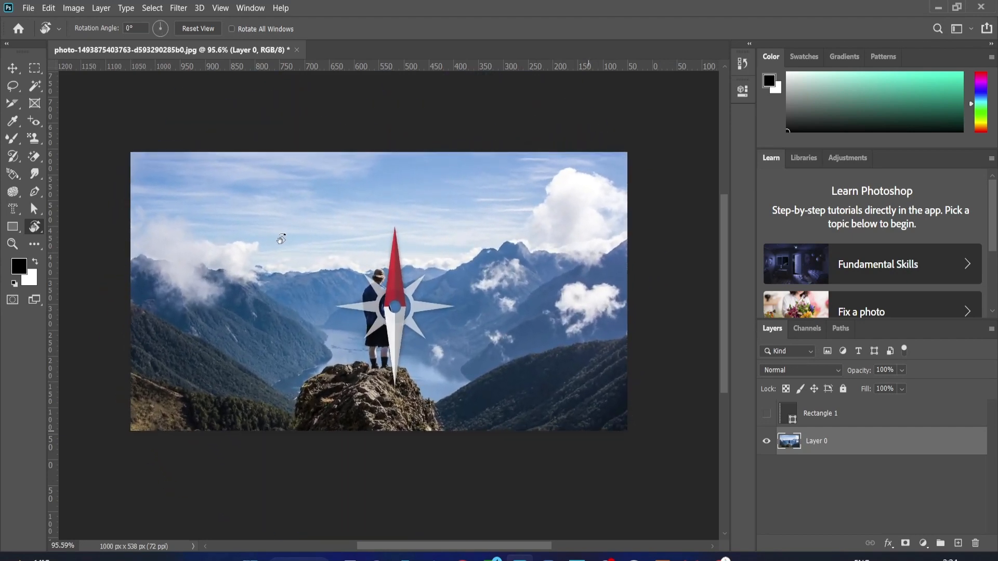
{"action": "mouse_move", "coordinate": [281, 239]}
{"action": "left_mouse_down"}
{"action": "mouse_move", "coordinate": [283, 229]}
{"action": "mouse_move", "coordinate": [283, 239]}
{"action": "left_mouse_up"}
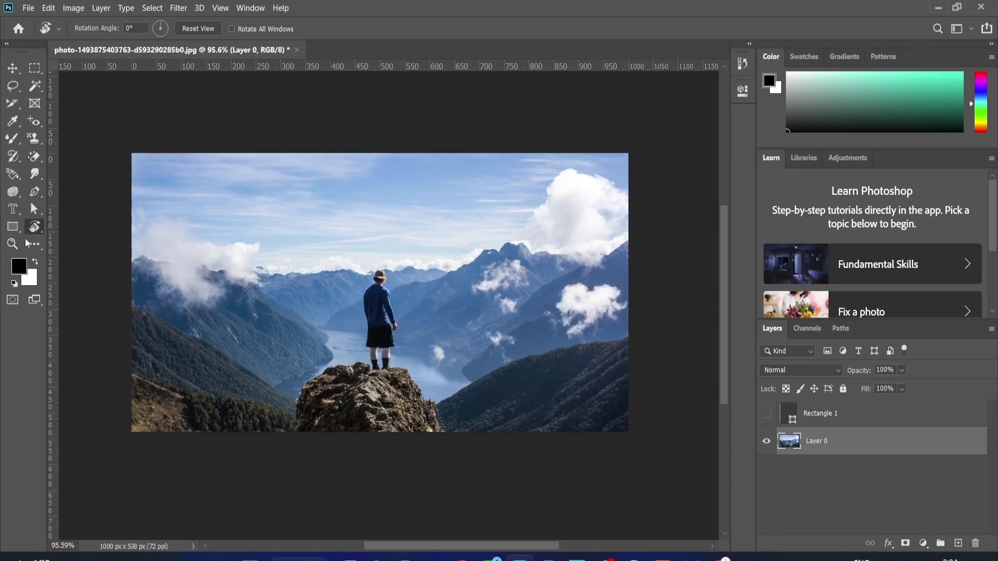
- Zoom in on the man to about 119% with the Zoom tool
{"action": "left_click", "coordinate": [12, 244]}
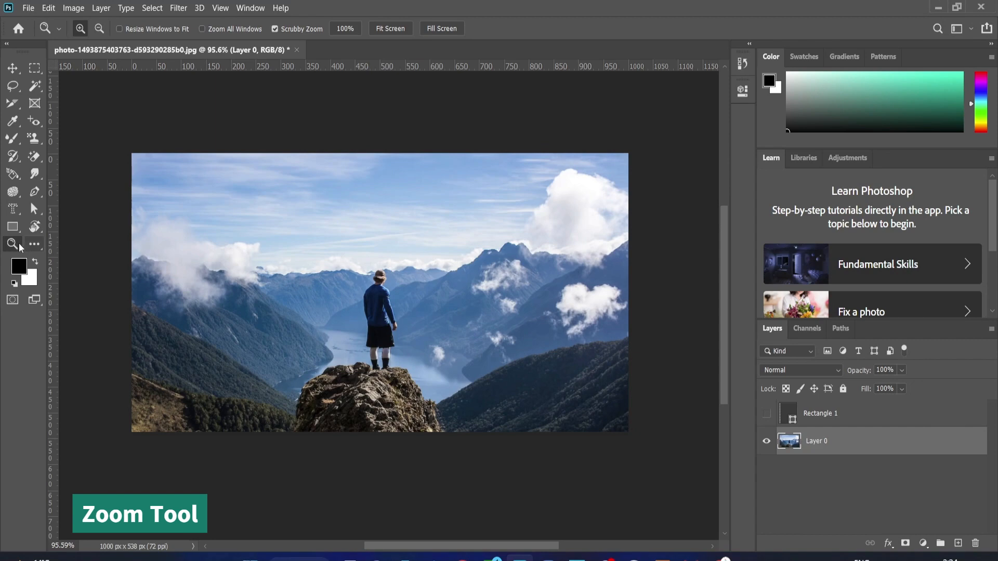
{"action": "left_click_drag", "start_coordinate": [371, 273], "coordinate": [371, 274]}
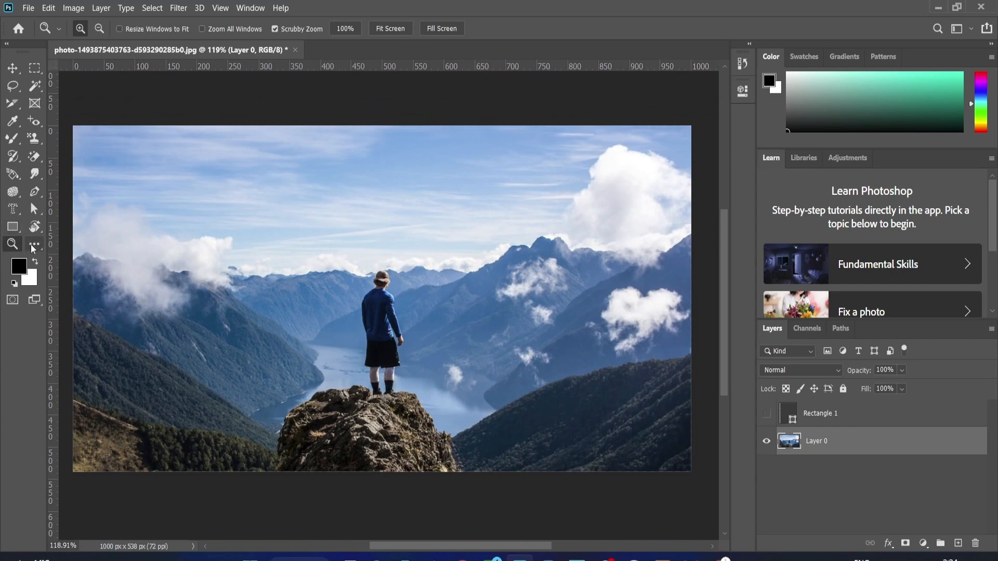
- Review the tool groups and shortcuts in the Customize Toolbar dialog, then accept it without moving any tools
{"action": "left_click", "coordinate": [32, 247]}
{"action": "left_click", "coordinate": [88, 245]}
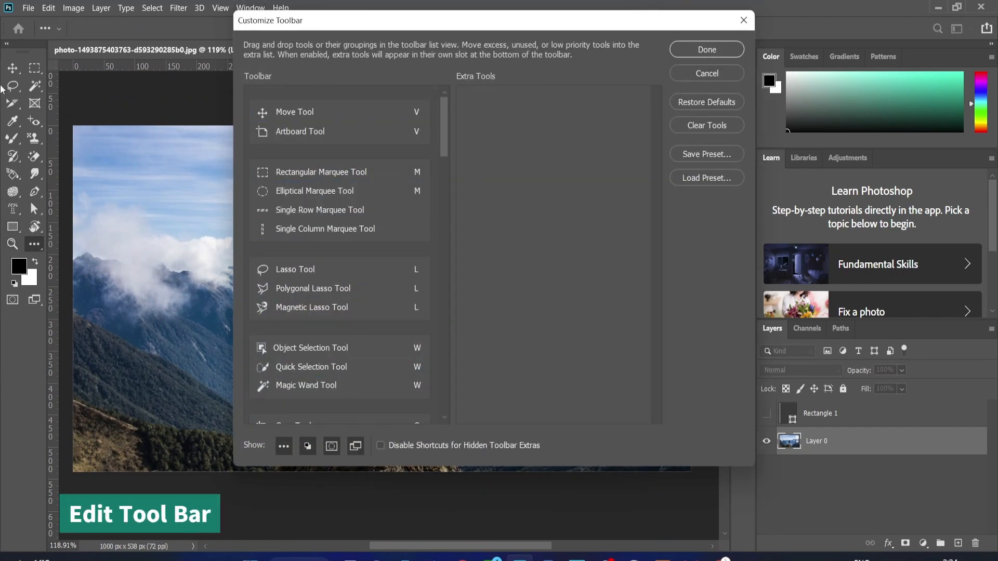
{"action": "scroll", "coordinate": [403, 307], "scroll_direction": "down", "scroll_amount": 10}
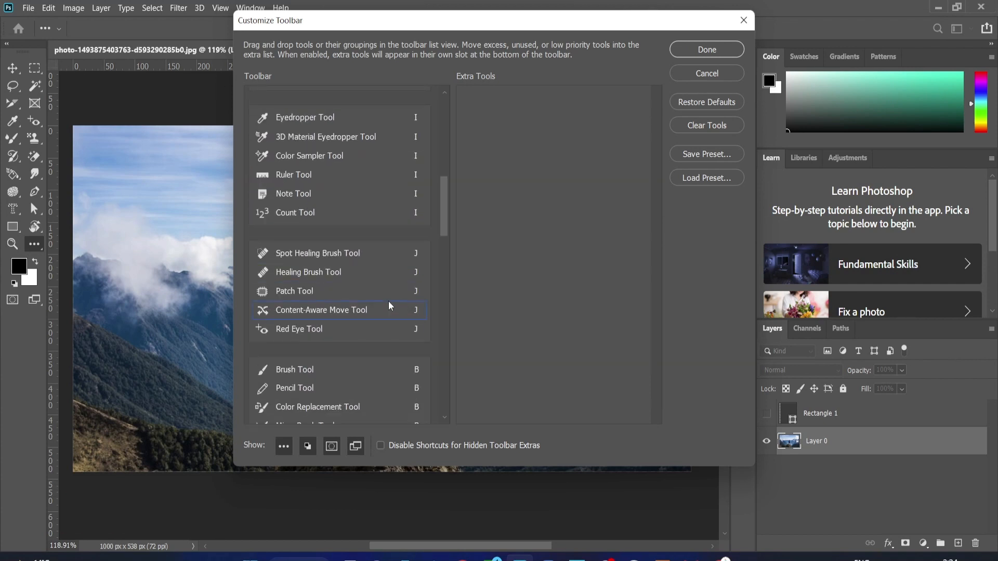
{"action": "scroll", "coordinate": [388, 301], "scroll_direction": "up", "scroll_amount": 5}
{"action": "scroll", "coordinate": [388, 301], "scroll_direction": "down", "scroll_amount": 5}
{"action": "scroll", "coordinate": [232, 354], "scroll_direction": "down", "scroll_amount": 6}
{"action": "scroll", "coordinate": [232, 354], "scroll_direction": "up", "scroll_amount": 4}
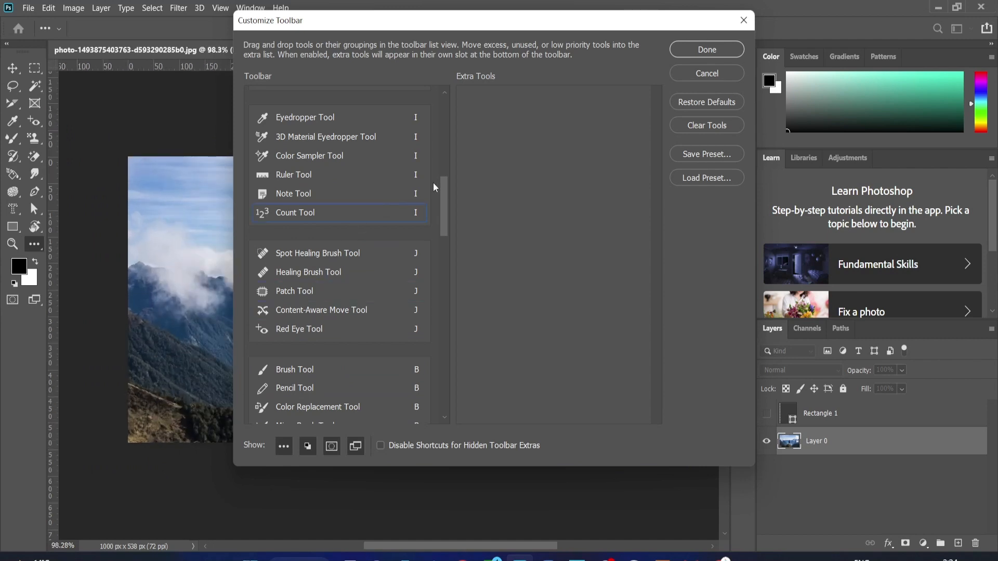
{"action": "mouse_move", "coordinate": [442, 189]}
{"action": "left_mouse_down"}
{"action": "mouse_move", "coordinate": [444, 372]}
{"action": "mouse_move", "coordinate": [461, 230]}
{"action": "mouse_move", "coordinate": [498, 97]}
{"action": "left_mouse_up"}
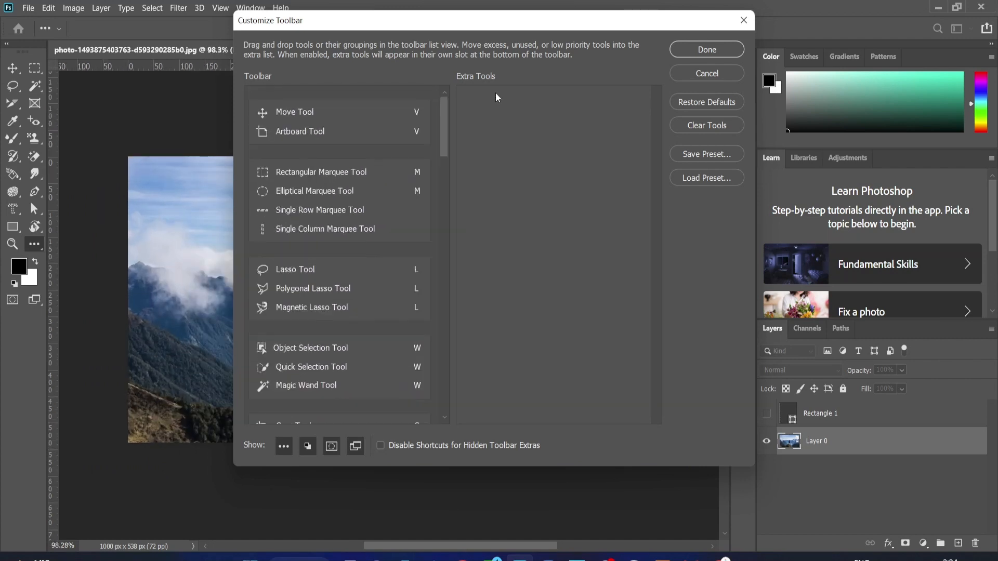
{"action": "left_click", "coordinate": [705, 55]}
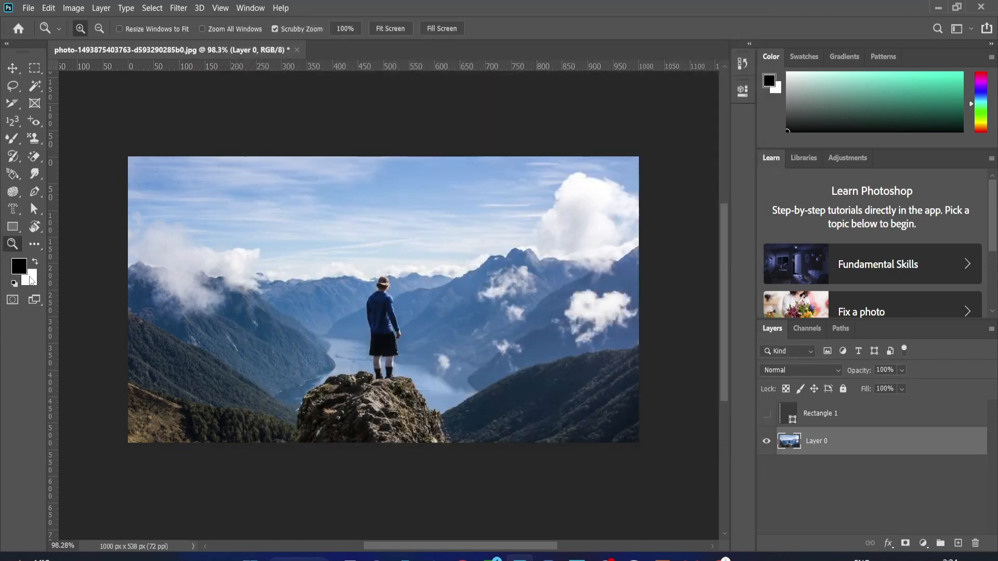
- Swap the foreground and background colours back and forth, ending with black as the foreground
{"action": "left_click", "coordinate": [35, 260]}
{"action": "left_click", "coordinate": [36, 263]}
{"action": "left_click", "coordinate": [36, 263]}
{"action": "left_click", "coordinate": [36, 263]}
- Turn on Quick Mask mode for Layer 0 and return to standard editing mode
{"action": "left_click", "coordinate": [11, 301]}
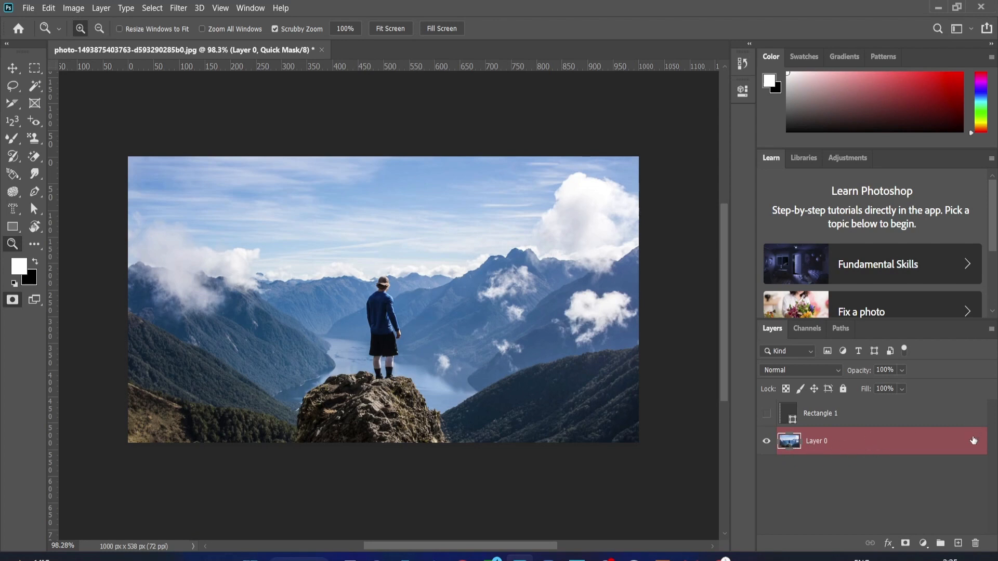
{"action": "left_click", "coordinate": [416, 285]}
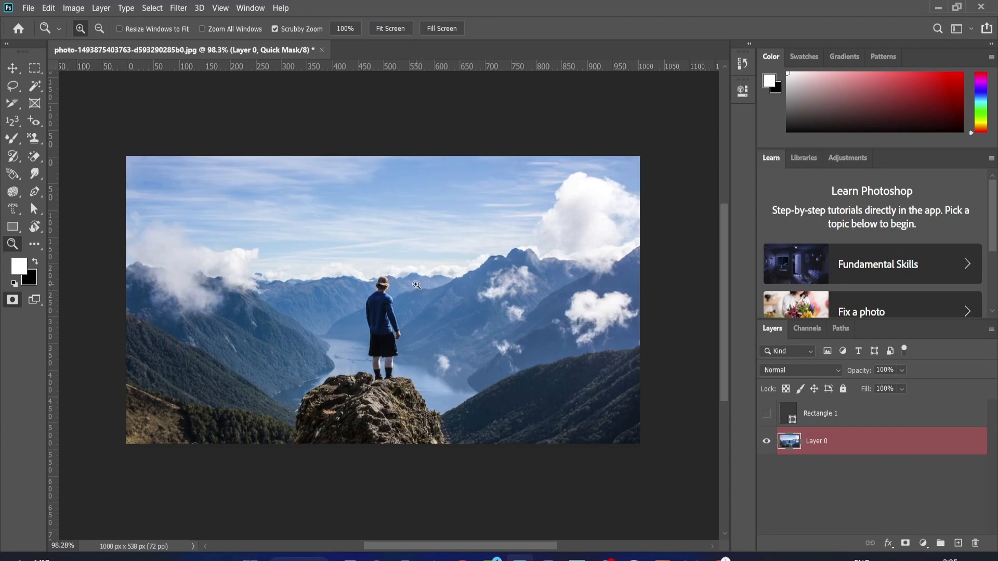
{"action": "mouse_move", "coordinate": [416, 285]}
{"action": "left_mouse_down"}
{"action": "mouse_move", "coordinate": [452, 285]}
{"action": "mouse_move", "coordinate": [416, 285]}
{"action": "left_mouse_up"}
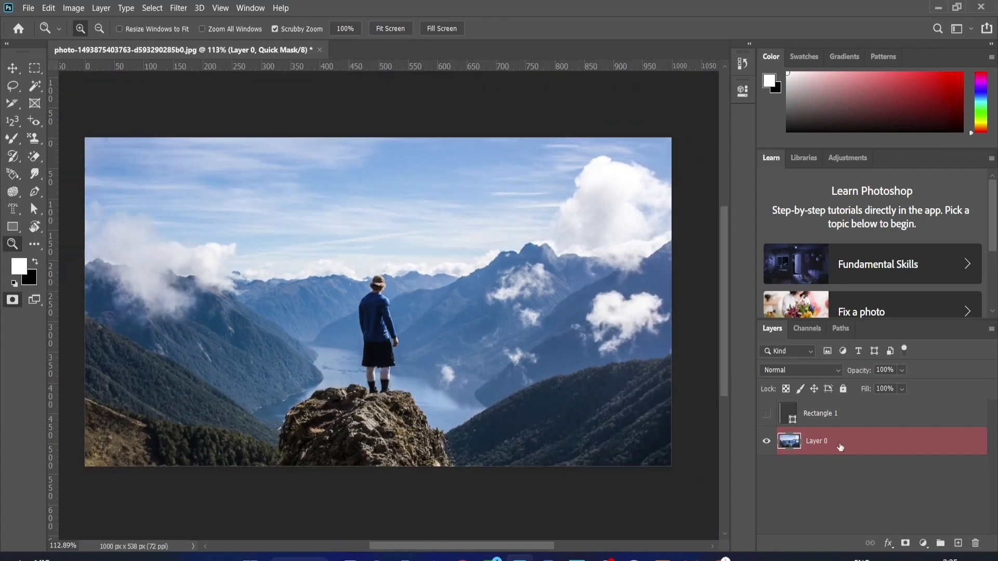
{"action": "left_click", "coordinate": [13, 299]}
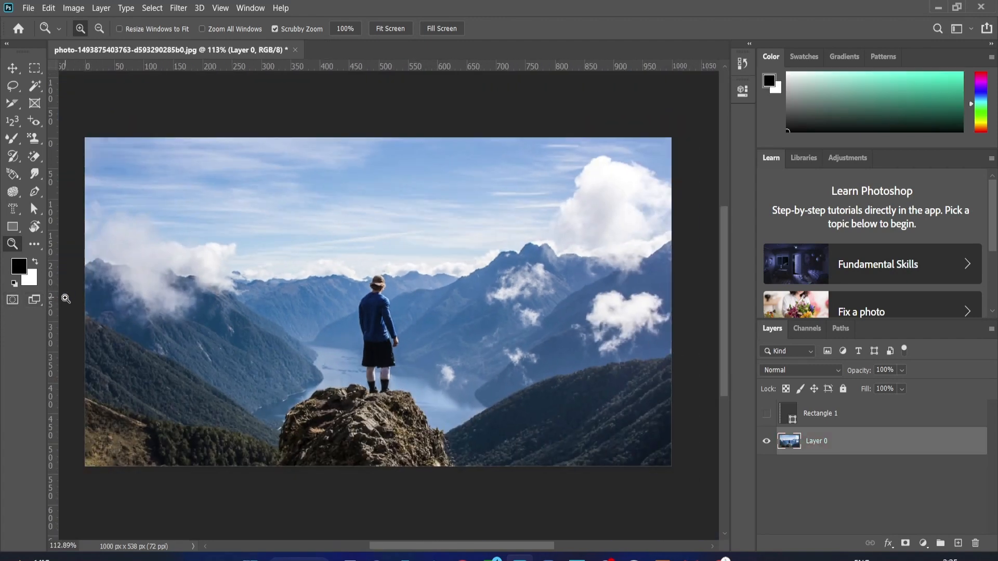
- Display the photo in Full Screen Mode and exit back to the standard screen
{"action": "right_click", "coordinate": [34, 300]}
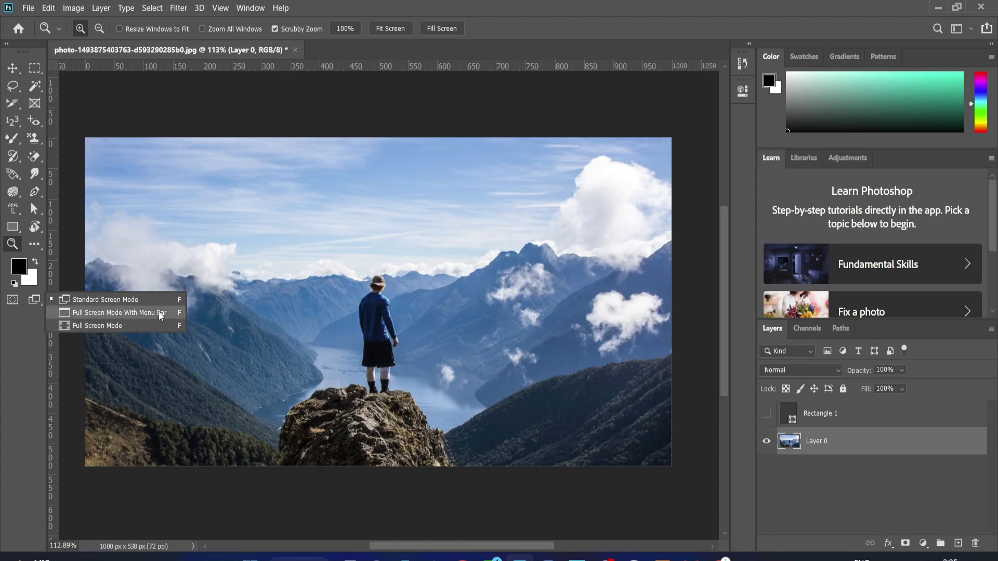
{"action": "left_click", "coordinate": [120, 325]}
{"action": "key", "text": "Return"}
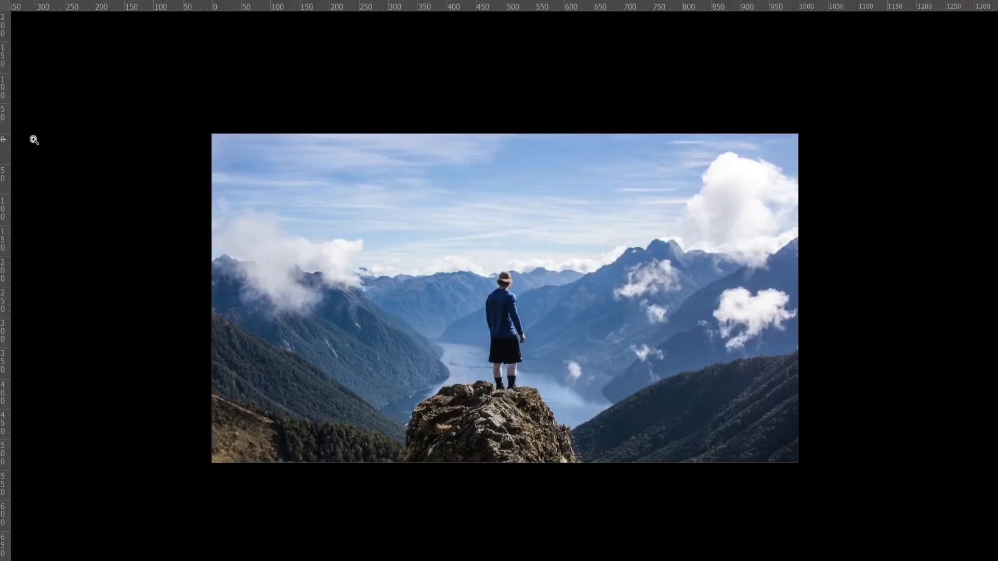
{"action": "key", "text": "Escape"}
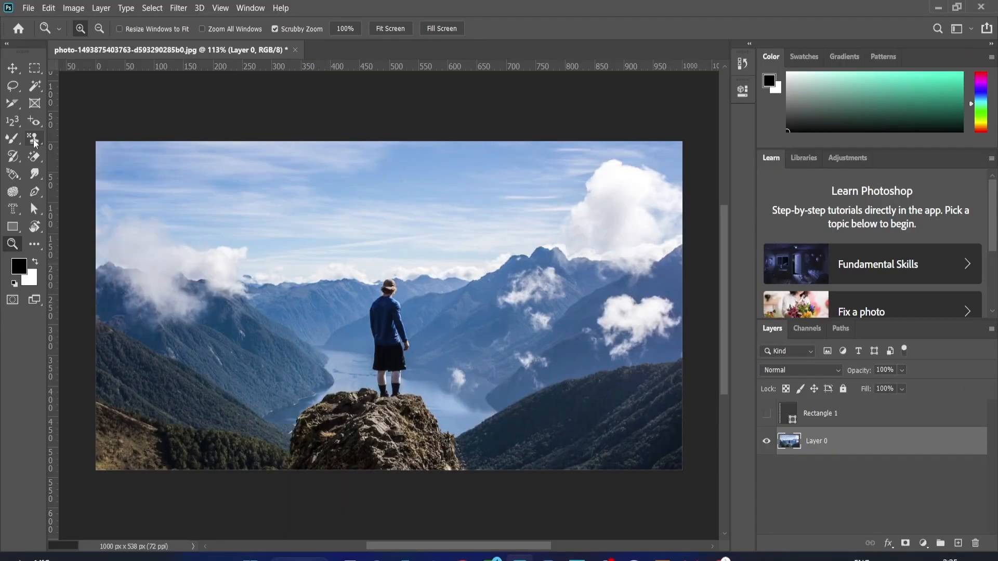
- Switch to Full Screen Mode With Menu Bar and return to Standard Screen Mode
{"action": "right_click", "coordinate": [34, 300]}
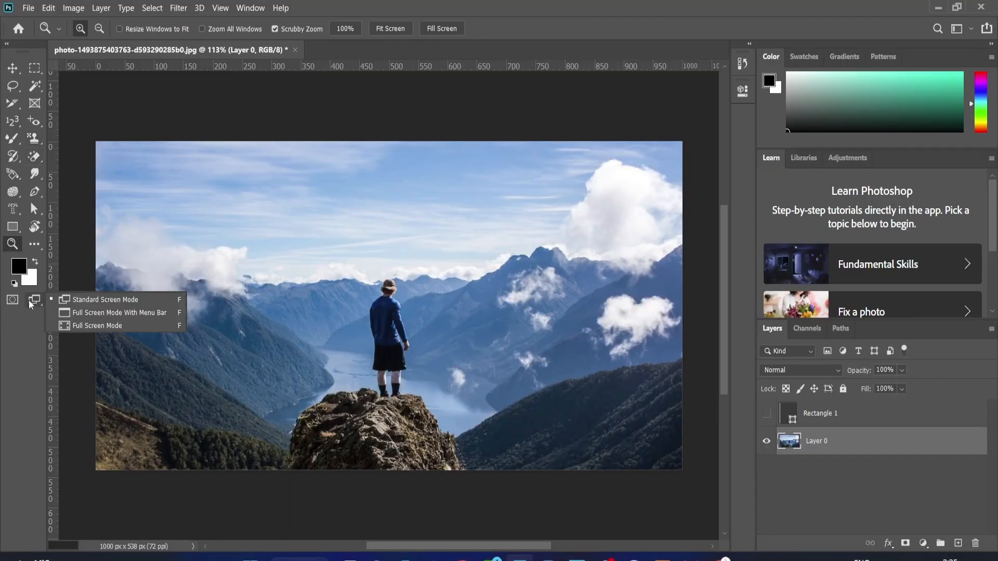
{"action": "left_click", "coordinate": [104, 313]}
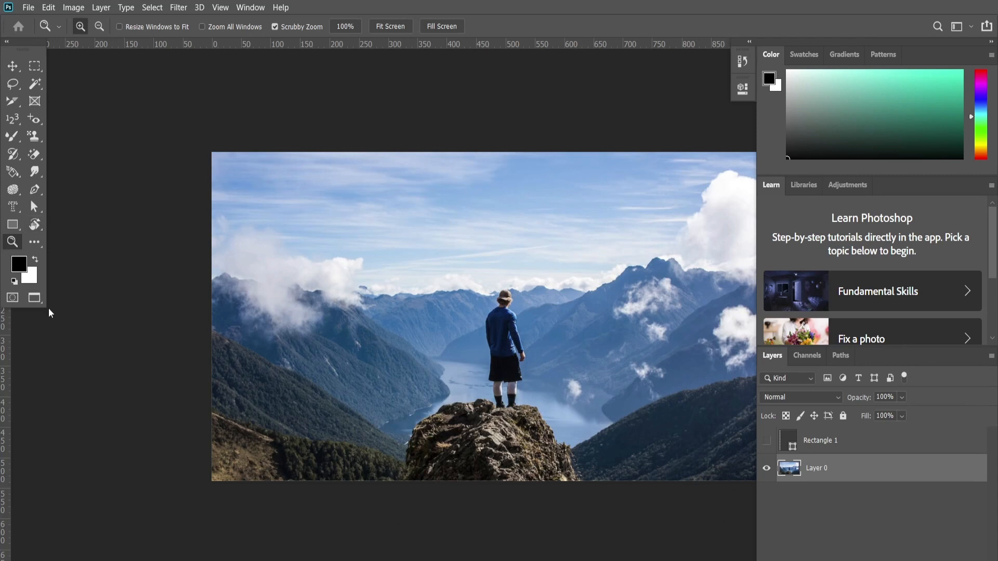
{"action": "left_click", "coordinate": [34, 298]}
{"action": "left_click", "coordinate": [106, 295]}
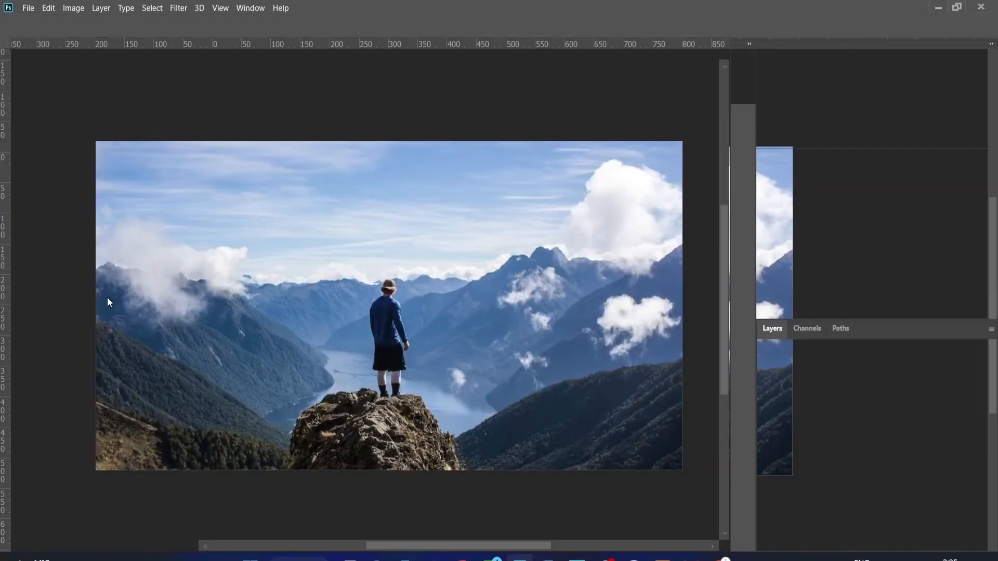
{"action": "scroll", "coordinate": [232, 367], "scroll_direction": "down", "scroll_amount": 1}
{"action": "scroll", "coordinate": [232, 368], "scroll_direction": "up", "scroll_amount": 1}
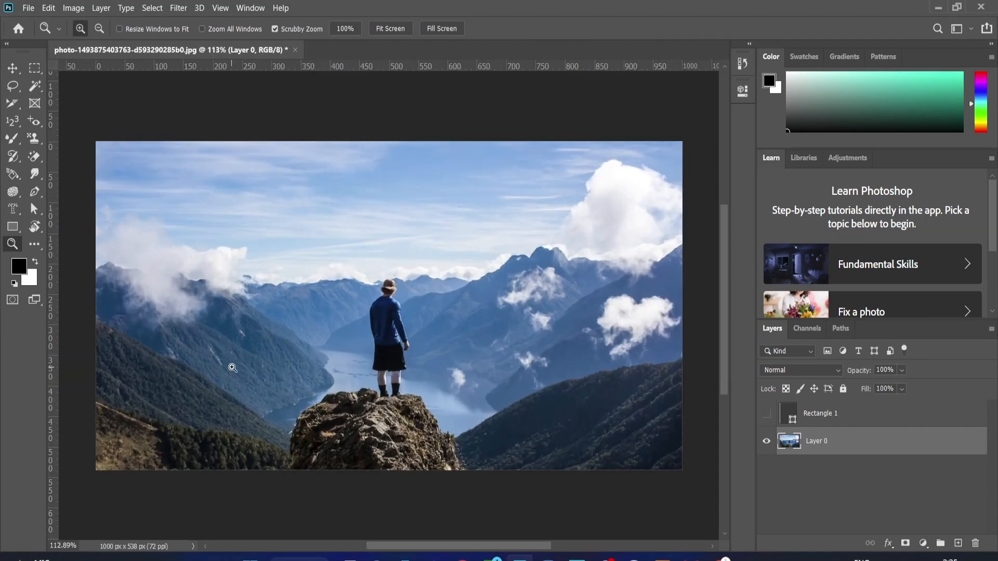